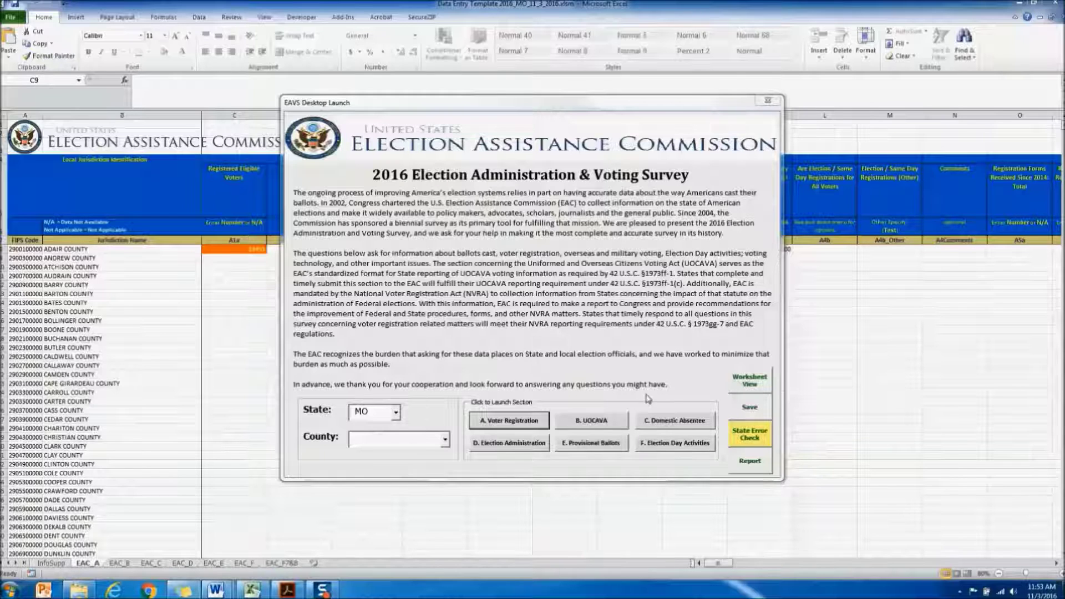
# Step: Switch from the EAVS launch form to the worksheet view
pyautogui.click(760, 383)
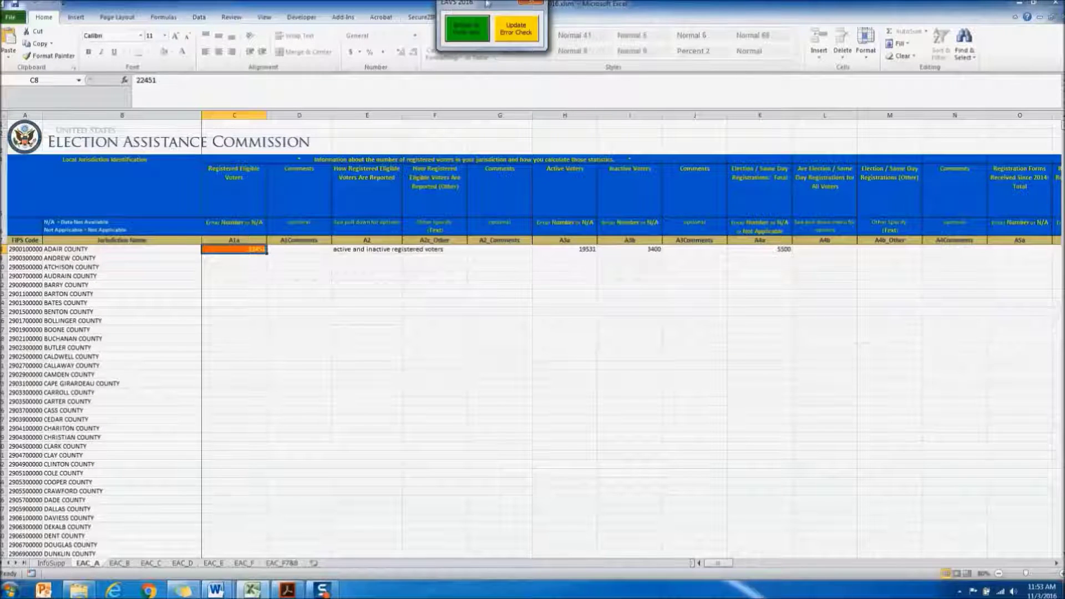
pyautogui.click(466, 39)
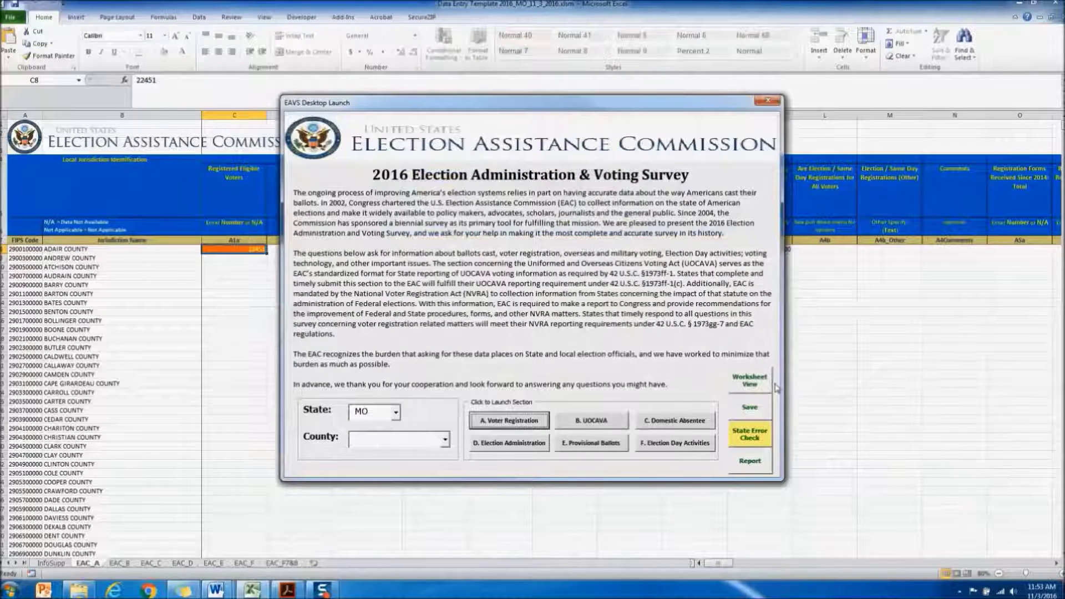
pyautogui.click(757, 383)
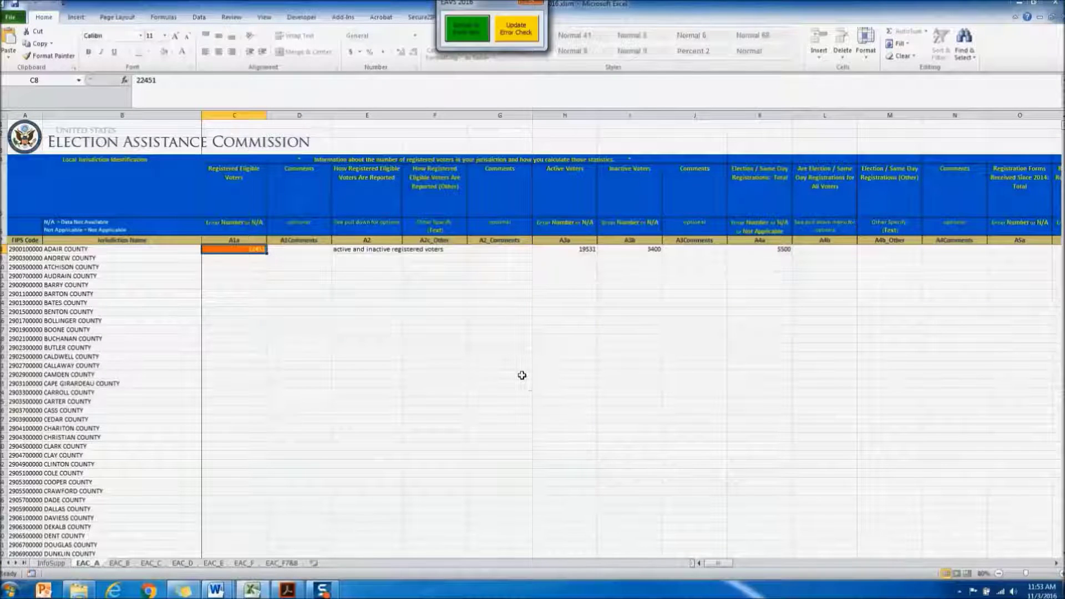
# Step: Set Adair County's Registered Eligible Voters (A1a) value to 2125465
pyautogui.moveTo(247, 248)
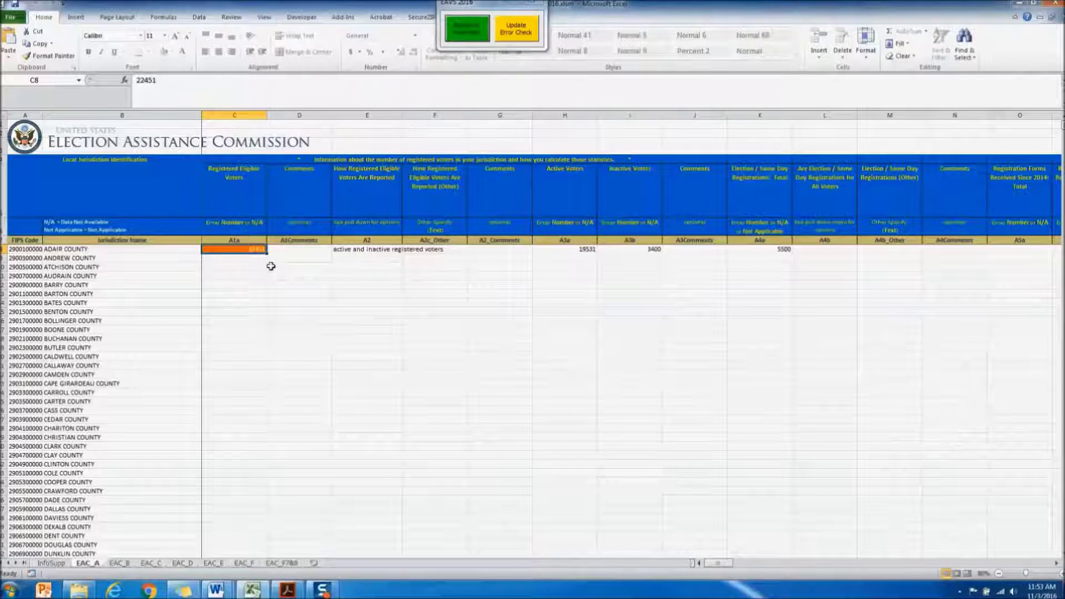
pyautogui.write('2125465')
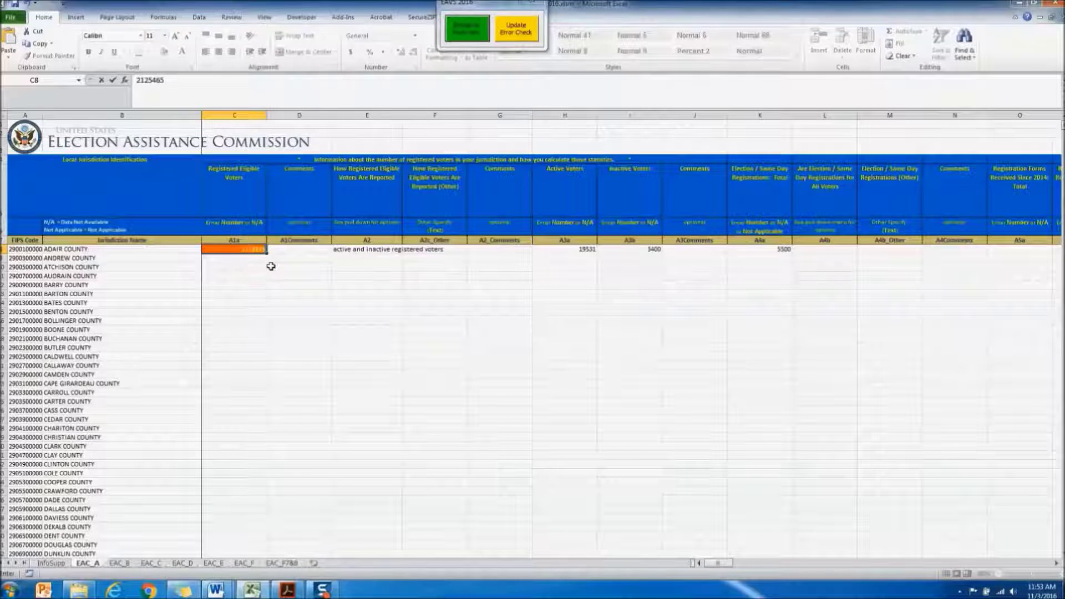
pyautogui.press('Return')
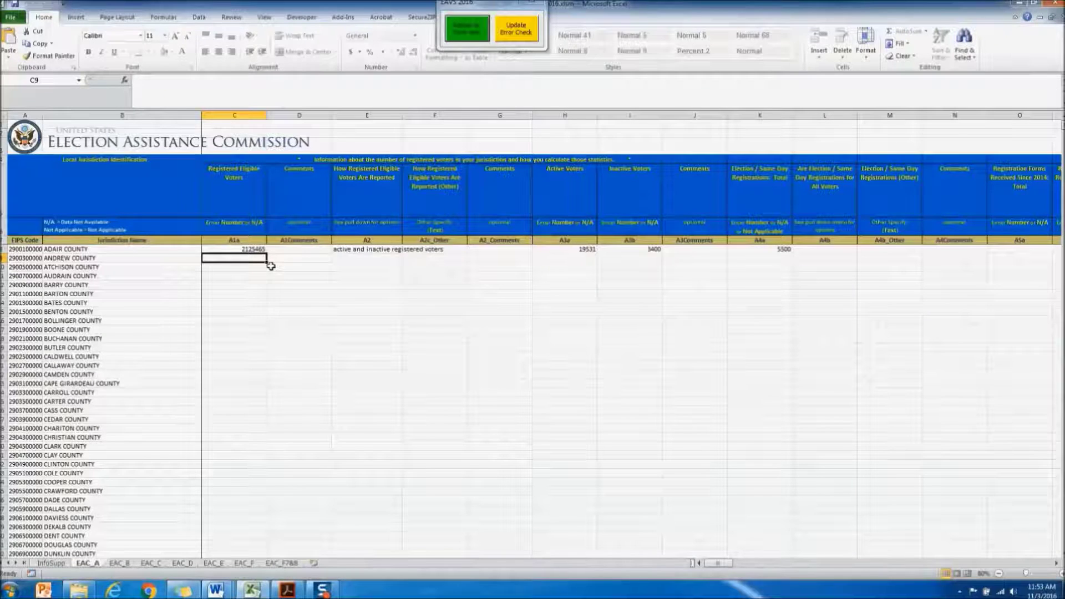
pyautogui.press('Up')
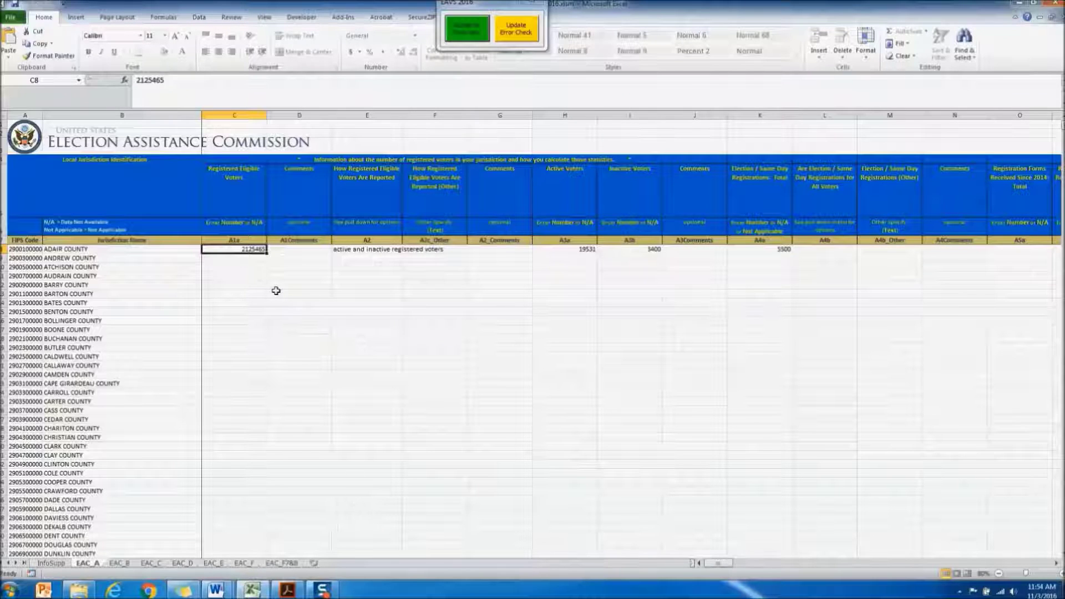
# Step: Look through the section sheets EAC_B, EAC_C, EAC_D and EAC_E, and return to EAC_A
pyautogui.click(119, 563)
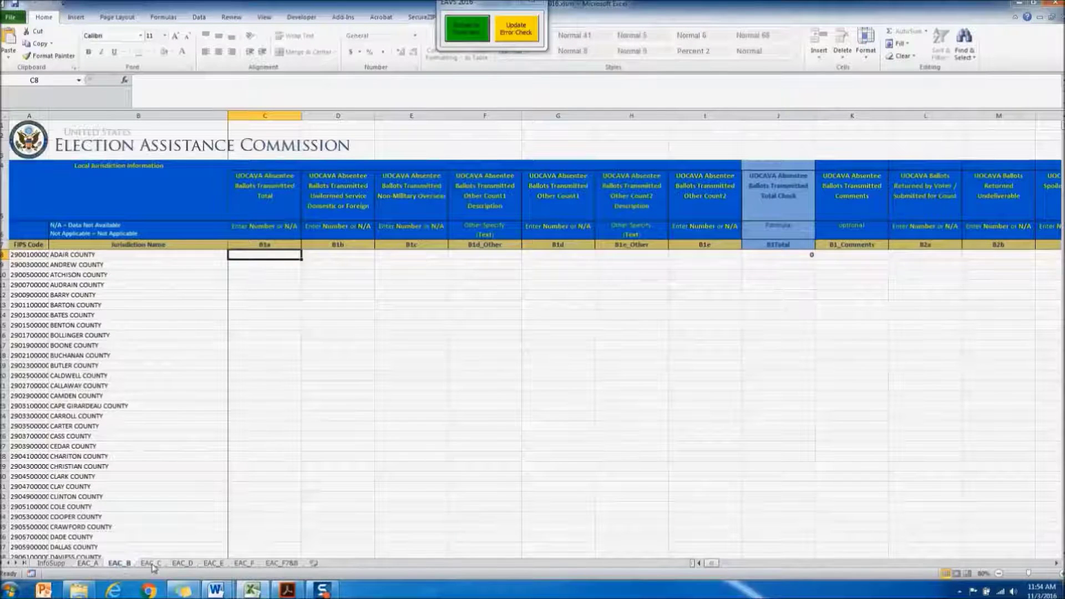
pyautogui.click(151, 563)
pyautogui.click(183, 564)
pyautogui.click(218, 565)
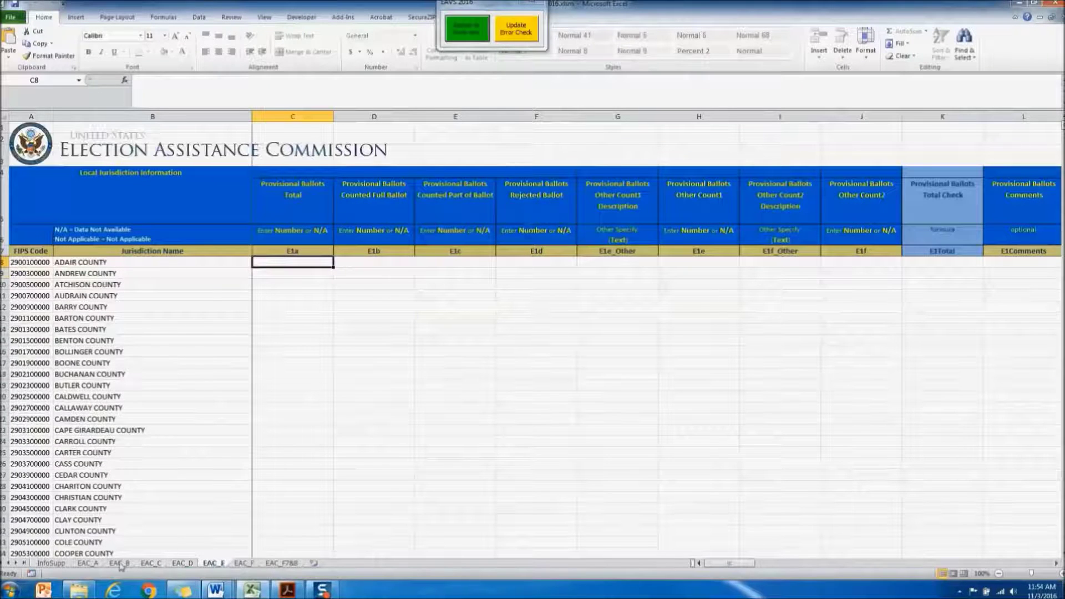
pyautogui.click(93, 565)
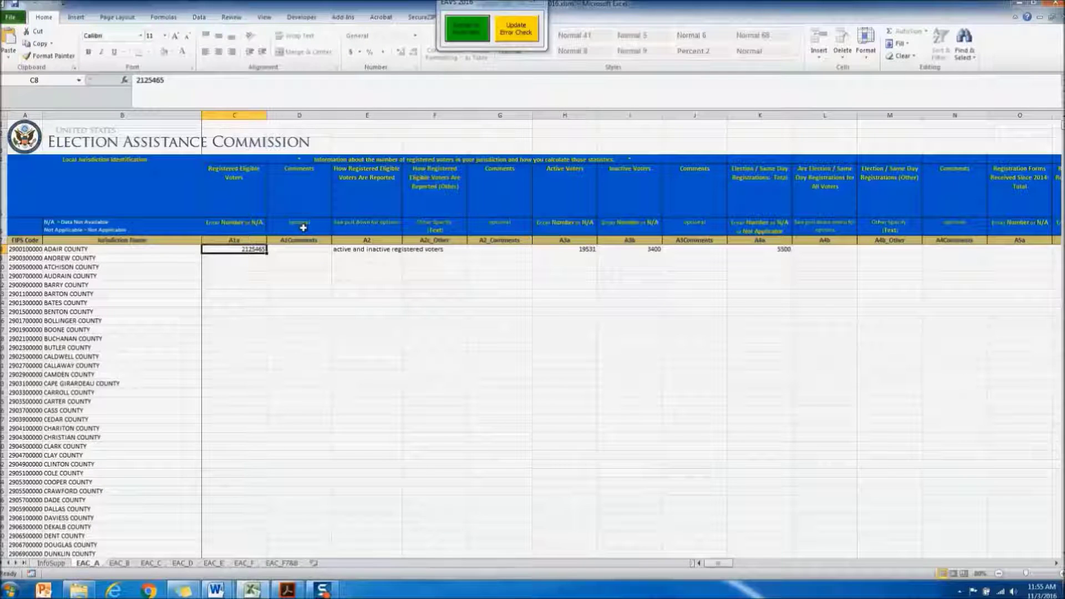
# Step: Enter 2134 as Andrew County's Registered Eligible Voters (A1a) value and move on to its comment cell
pyautogui.click(311, 257)
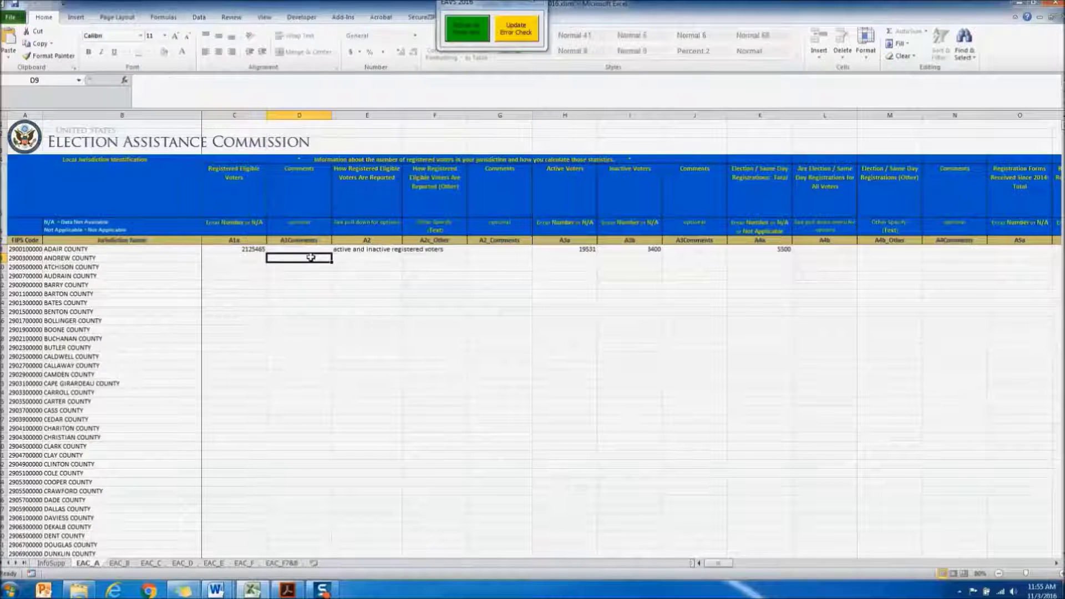
pyautogui.click(245, 259)
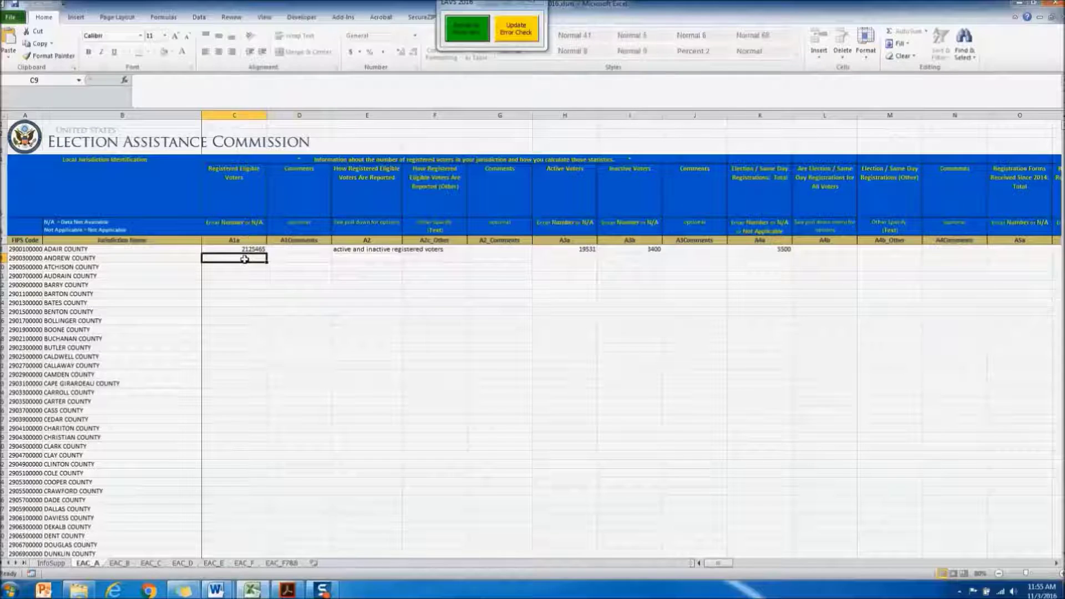
pyautogui.write('2134')
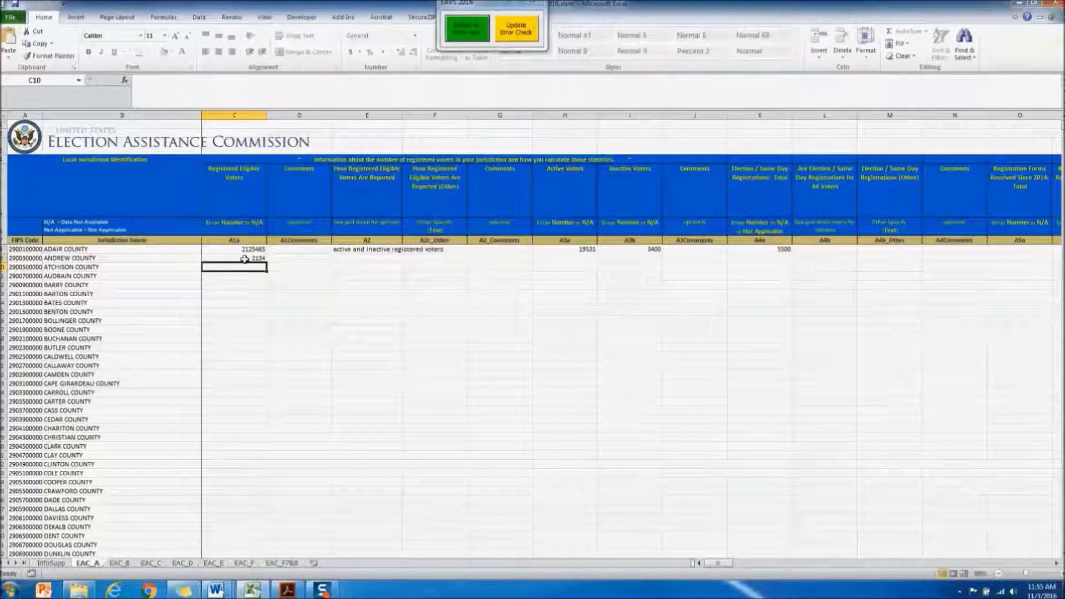
pyautogui.press('Tab')
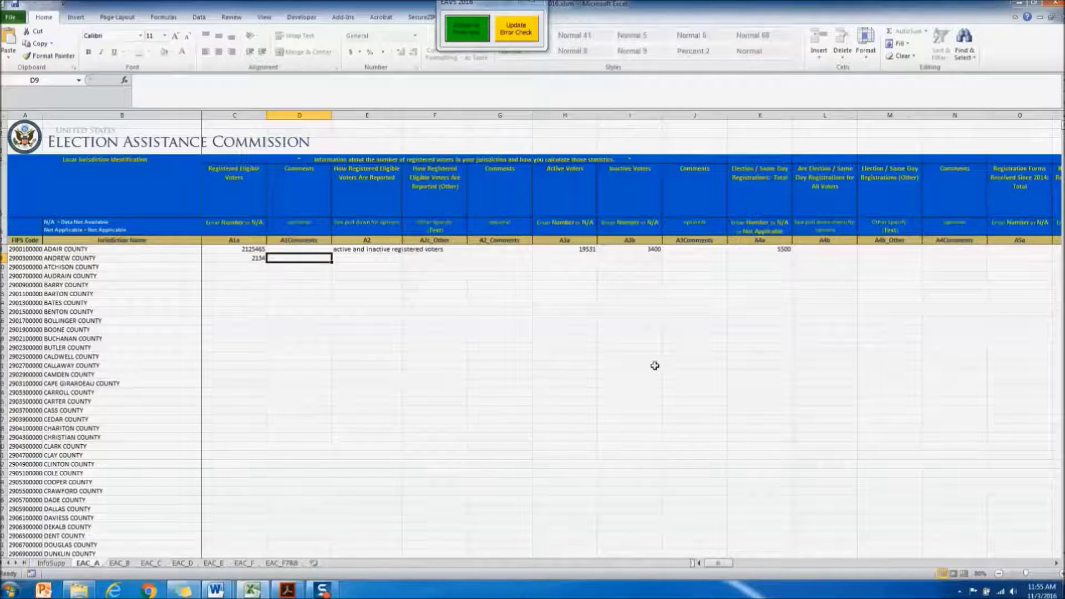
# Step: Move the cell selection in Andrew County's row across the A5Total formula column to examine how it behaves
pyautogui.moveTo(715, 563); pyautogui.dragTo(763, 575)
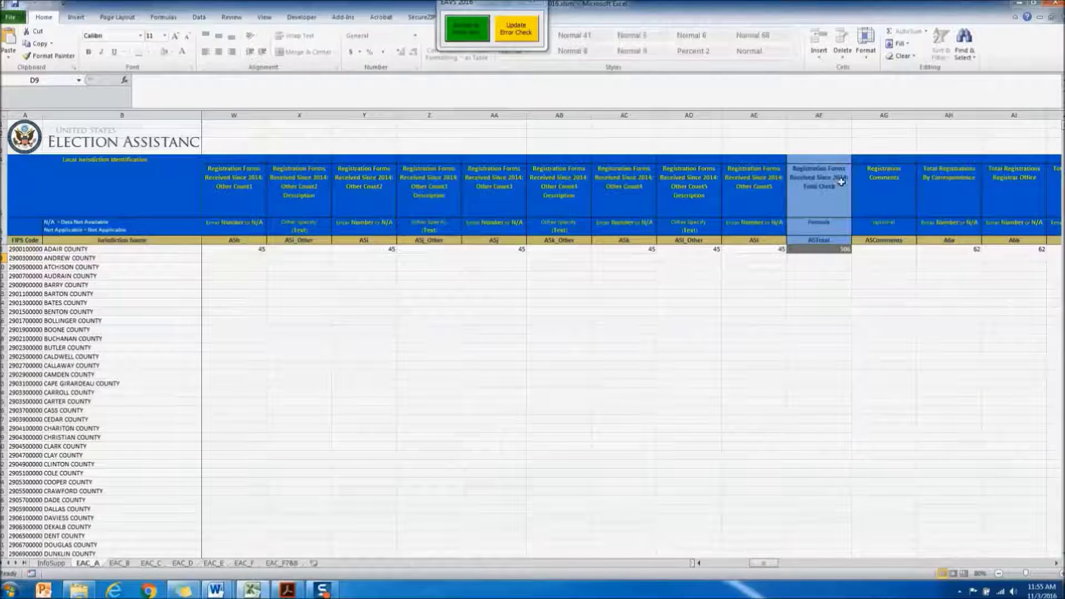
pyautogui.click(727, 261)
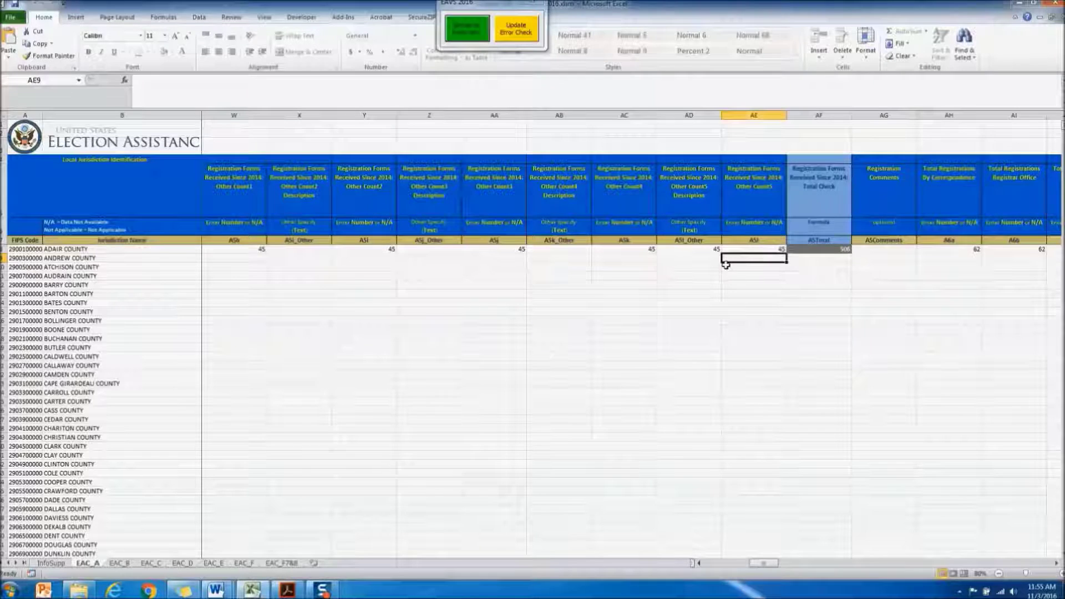
pyautogui.press('Tab')
pyautogui.hotkey('shift', 'Tab')
pyautogui.press('Tab')
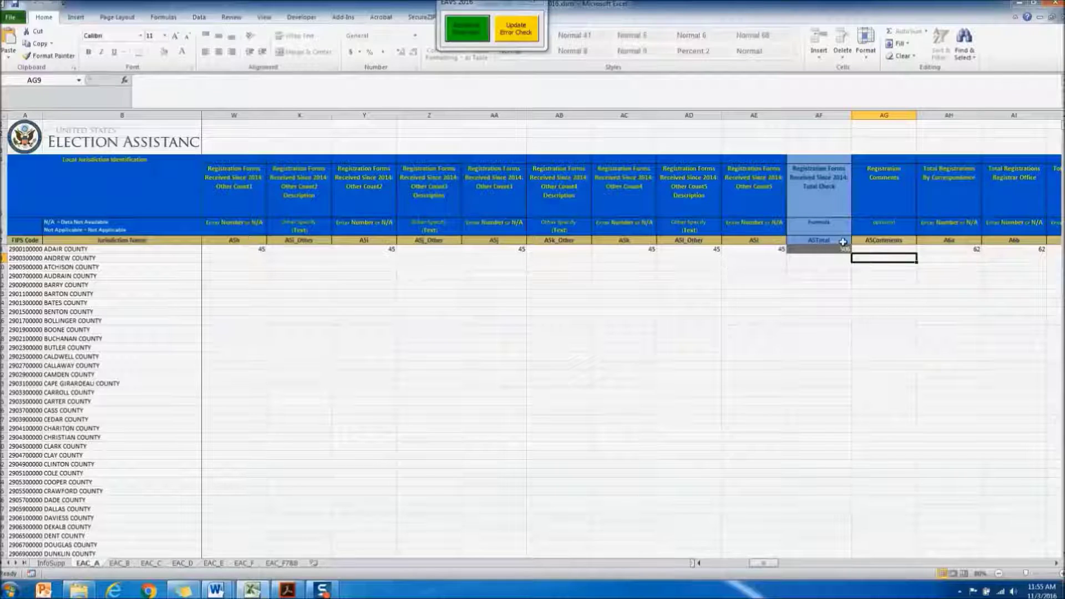
# Step: Set Adair County's Other Count4 (A5k) value to 50
pyautogui.click(681, 248)
pyautogui.click(635, 250)
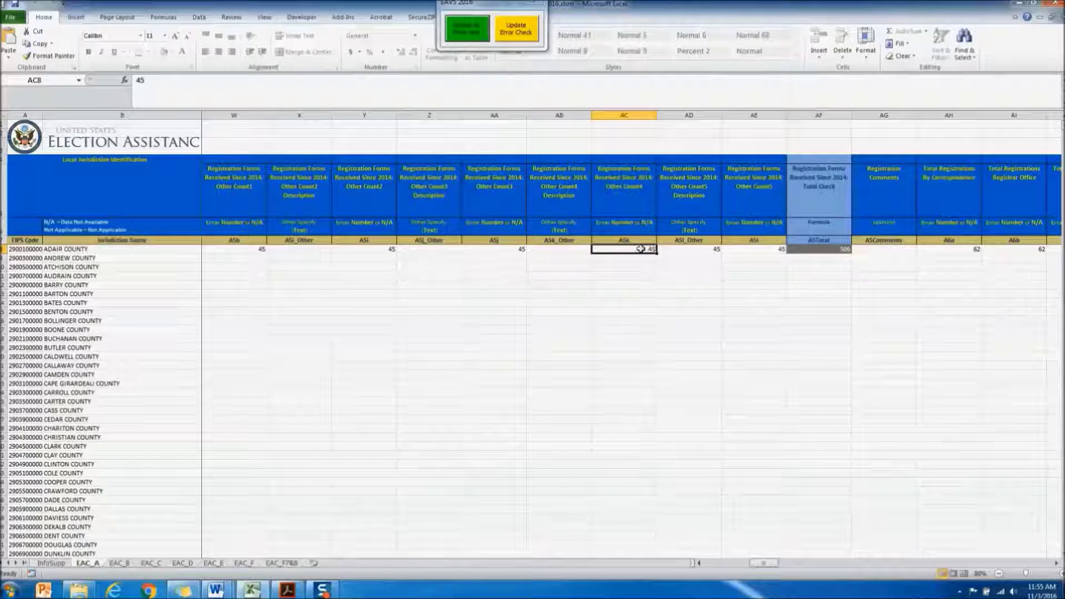
pyautogui.write('50')
pyautogui.press('Return')
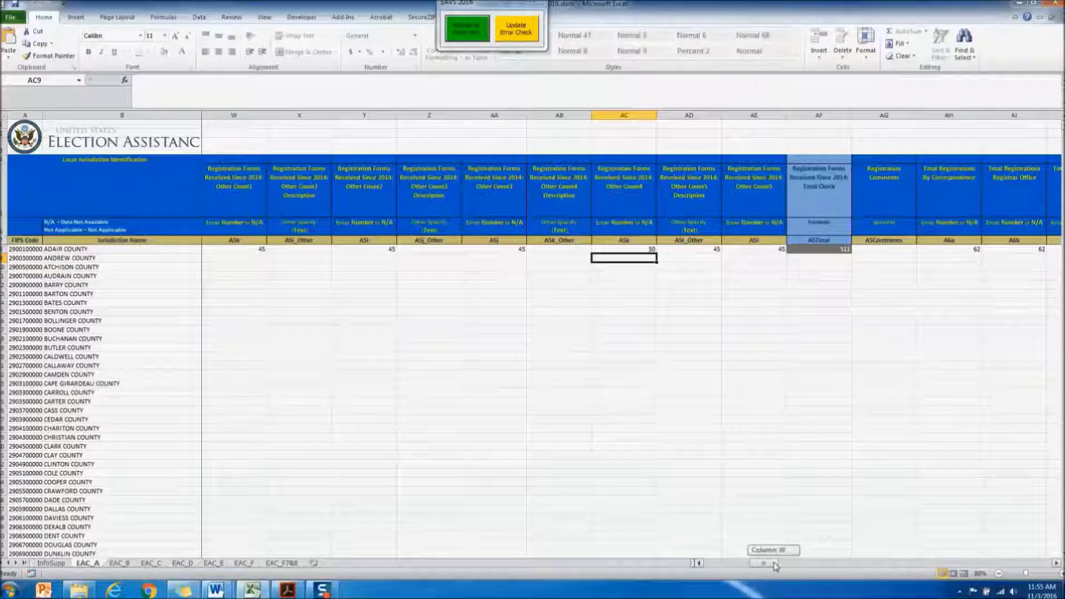
# Step: View the available options for How Registered Eligible Voters Are Reported (A2) in Andrew County's row
pyautogui.moveTo(774, 566); pyautogui.dragTo(714, 565)
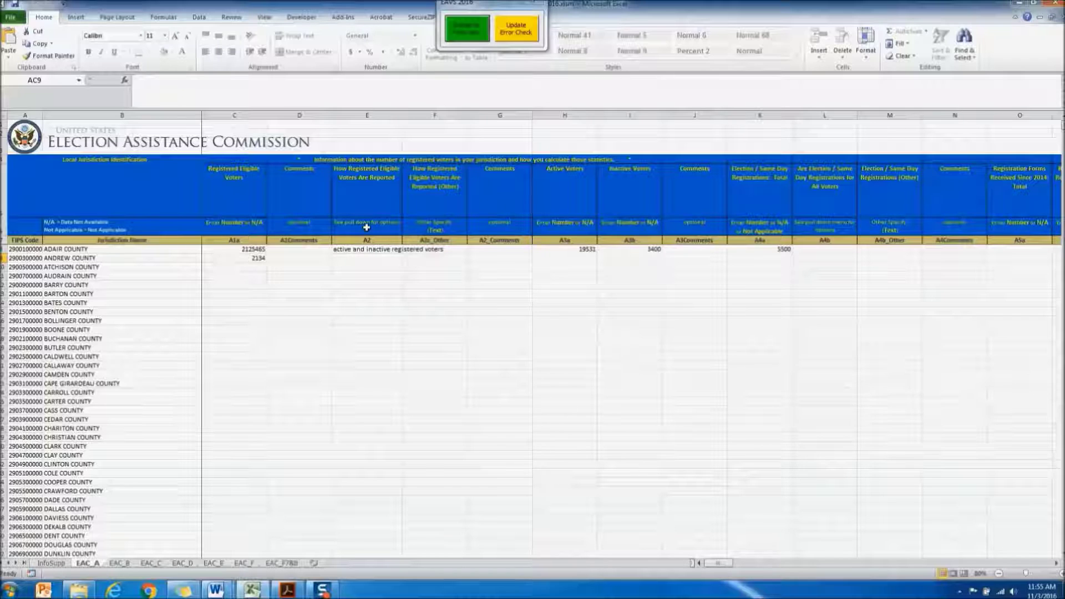
pyautogui.click(381, 256)
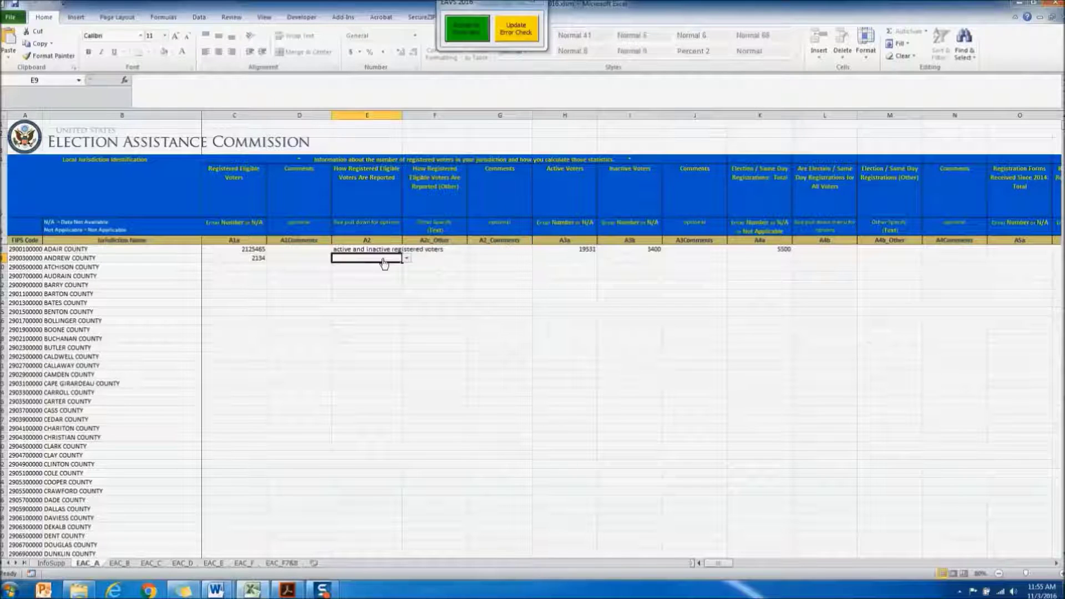
pyautogui.click(406, 258)
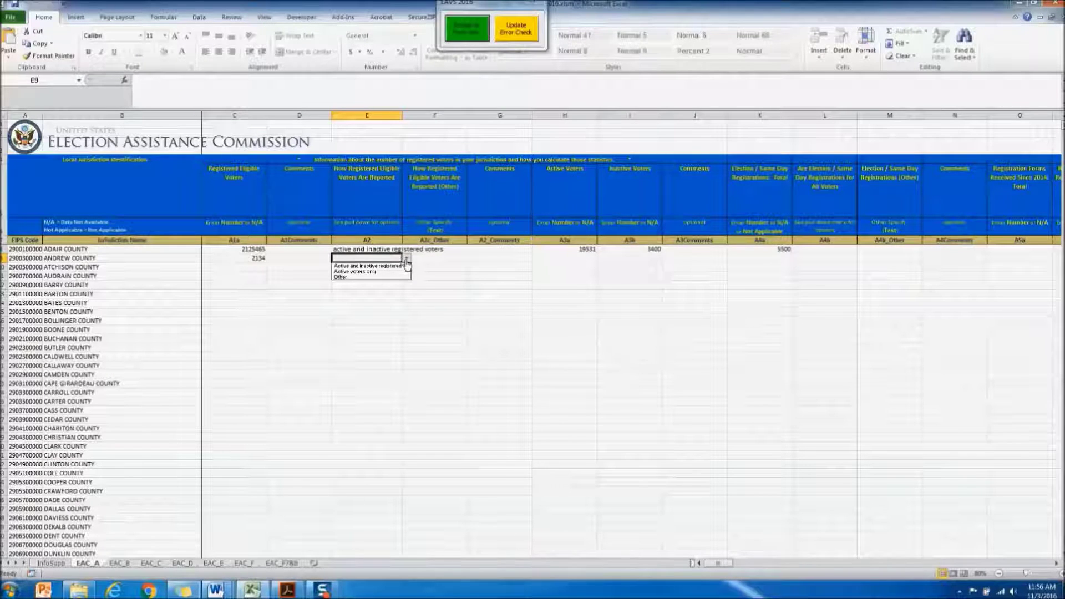
pyautogui.press('Escape')
# Step: Try to enter the free text "adsfdsa" in Andrew County's A2 cell
pyautogui.click(277, 256)
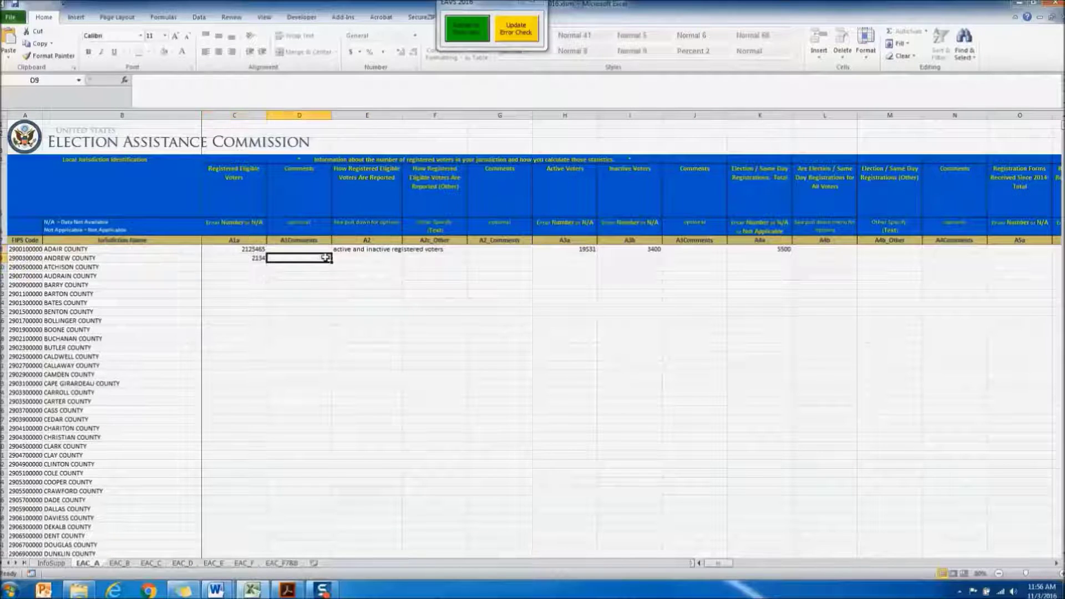
pyautogui.press('Tab')
pyautogui.write('adsfdsa')
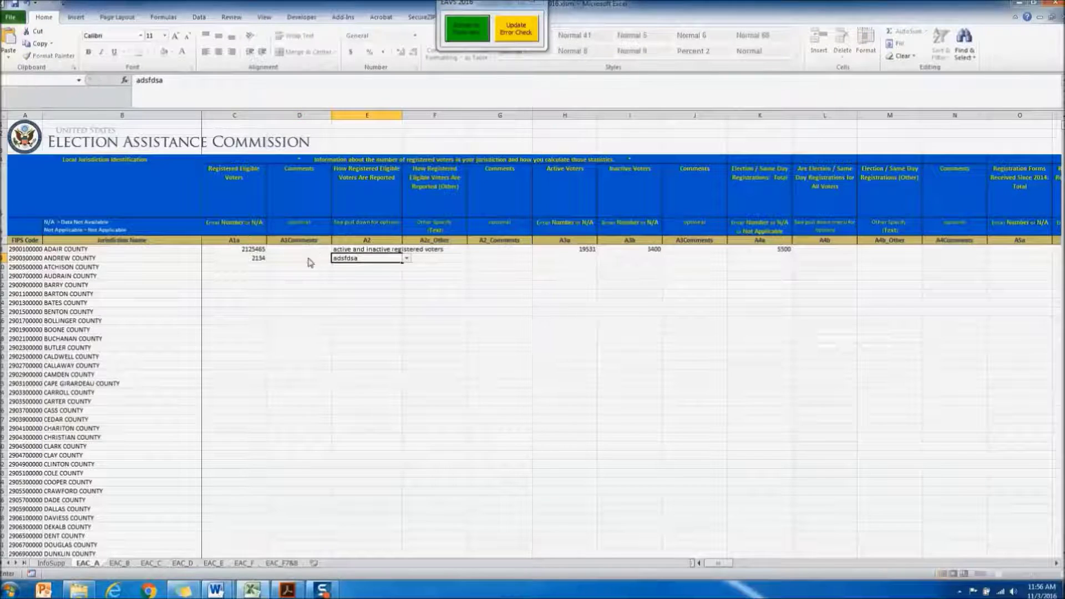
pyautogui.press('Return')
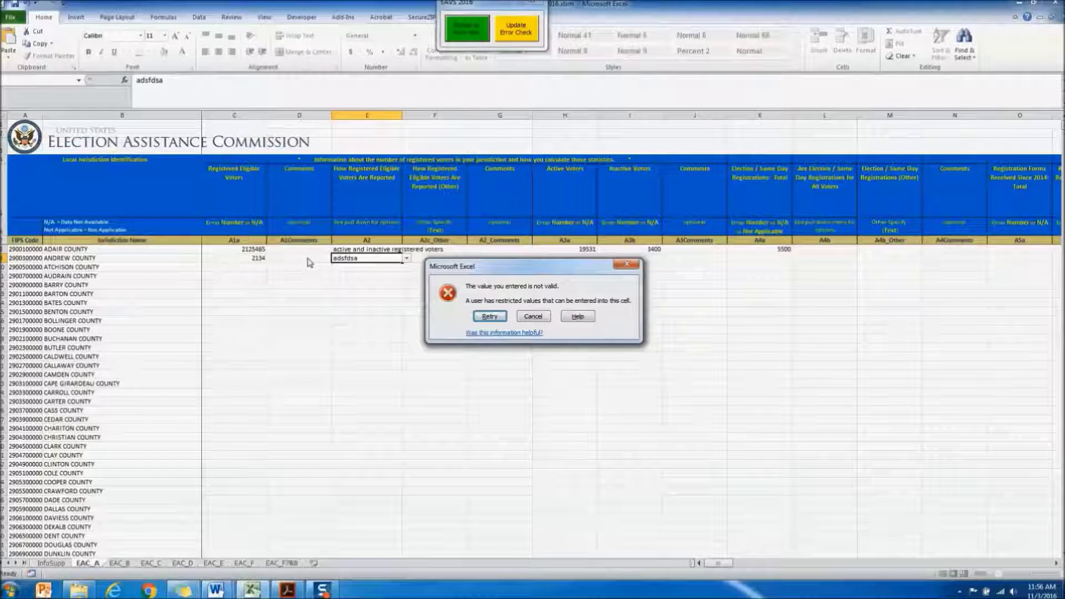
pyautogui.click(532, 317)
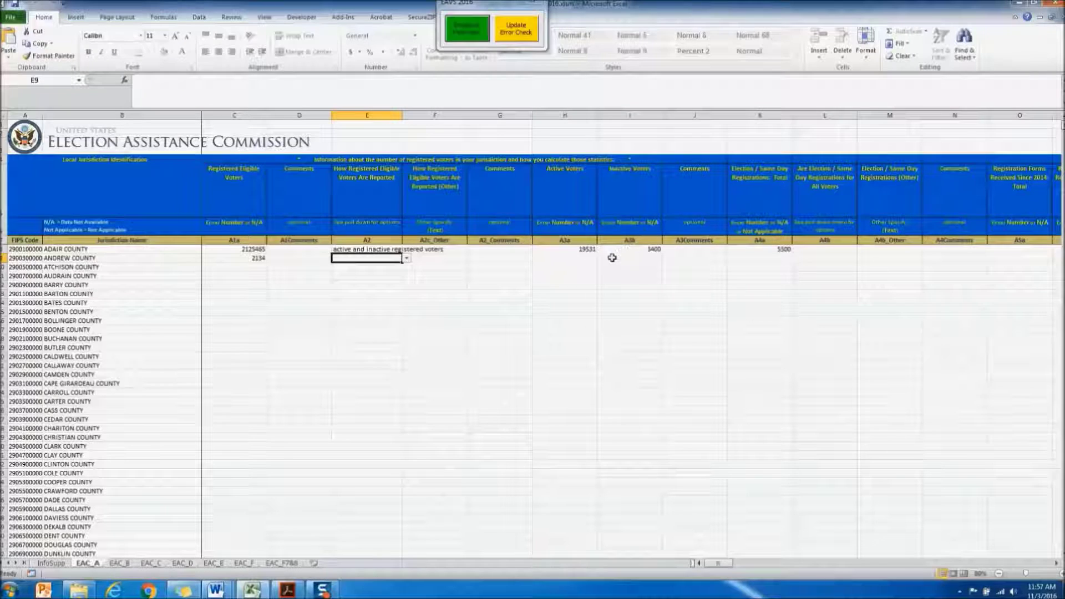
# Step: Try to copy Adair County's data from A1a through the A5Total formula column and paste it as values into Andrew County's row
pyautogui.click(241, 248)
pyautogui.moveTo(240, 248); pyautogui.dragTo(785, 249)
pyautogui.moveTo(1047, 244); pyautogui.dragTo(260, 249)
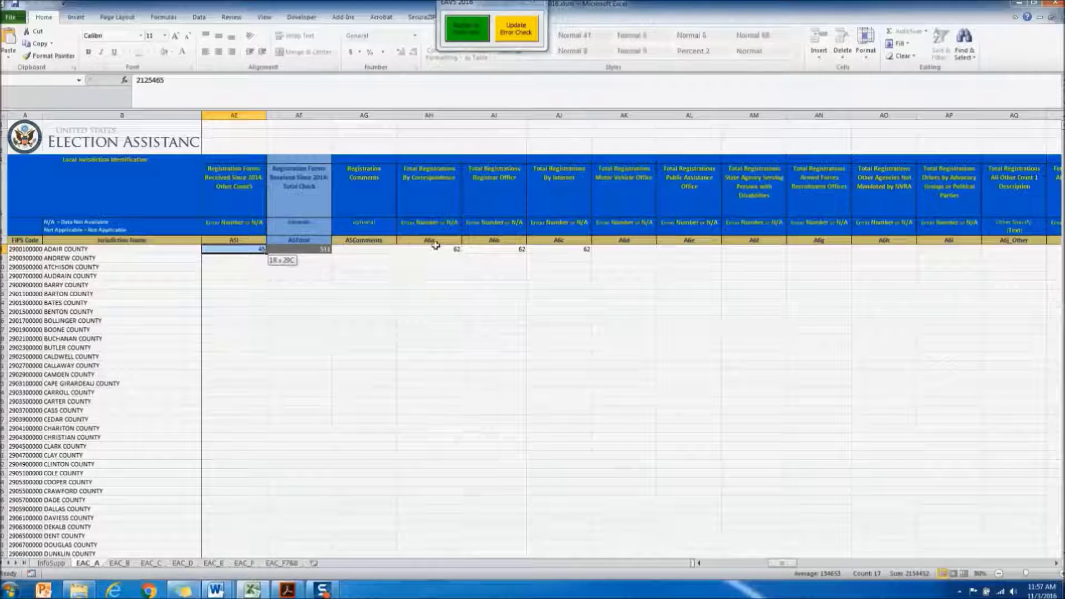
pyautogui.moveTo(676, 248); pyautogui.dragTo(638, 251)
pyautogui.moveTo(383, 250); pyautogui.dragTo(423, 253)
pyautogui.hotkey('ctrl', 'c')
pyautogui.moveTo(793, 564); pyautogui.dragTo(717, 563)
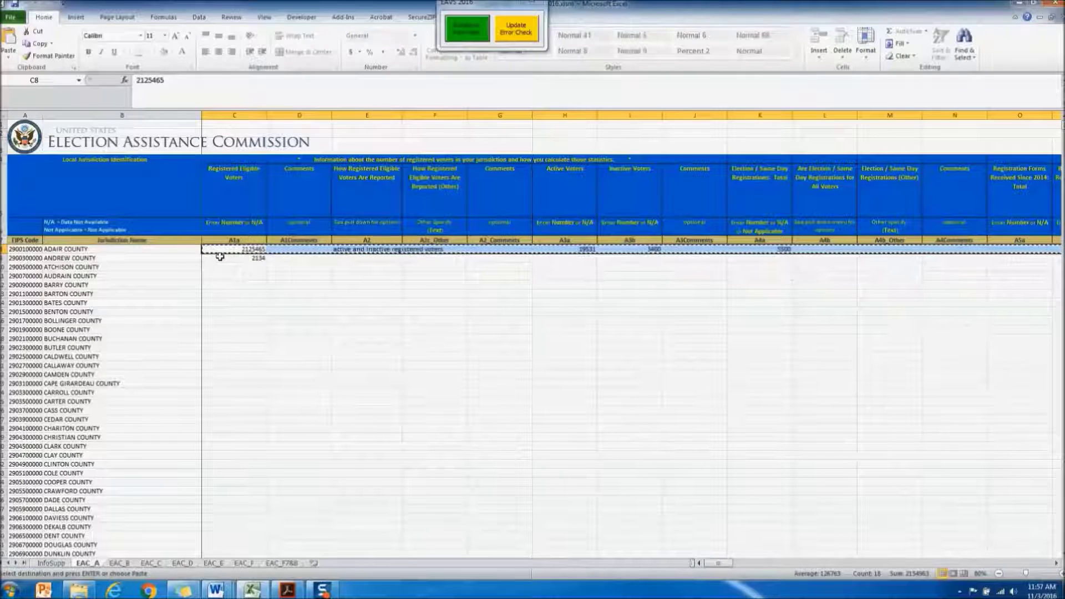
pyautogui.click(220, 256)
pyautogui.rightClick(221, 257)
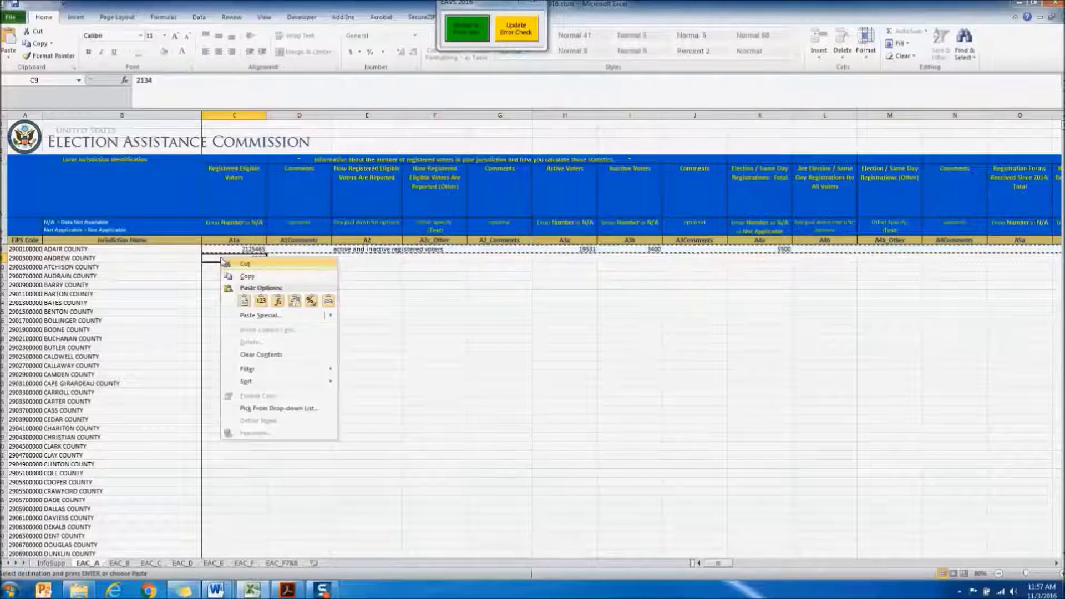
pyautogui.click(263, 302)
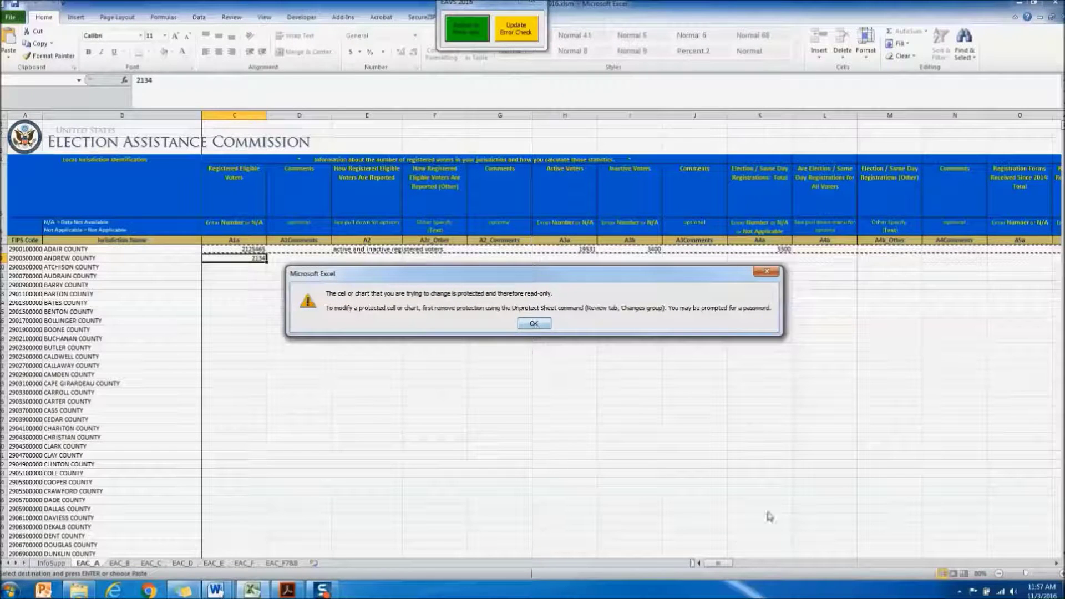
pyautogui.click(766, 272)
# Step: Copy Adair County's data from A1a through A5l, stopping before A5Total, and paste it into Andrew County's row
pyautogui.moveTo(725, 566); pyautogui.dragTo(701, 555)
pyautogui.moveTo(327, 356); pyautogui.dragTo(324, 337)
pyautogui.moveTo(238, 250); pyautogui.dragTo(904, 255)
pyautogui.moveTo(758, 563); pyautogui.dragTo(566, 551)
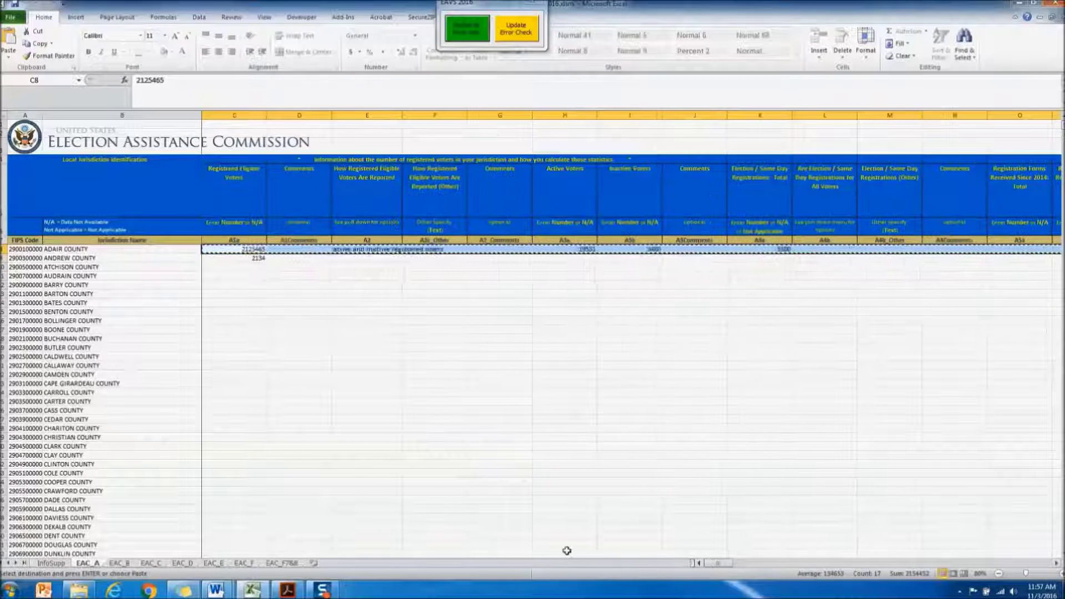
pyautogui.click(222, 259)
pyautogui.press('Return')
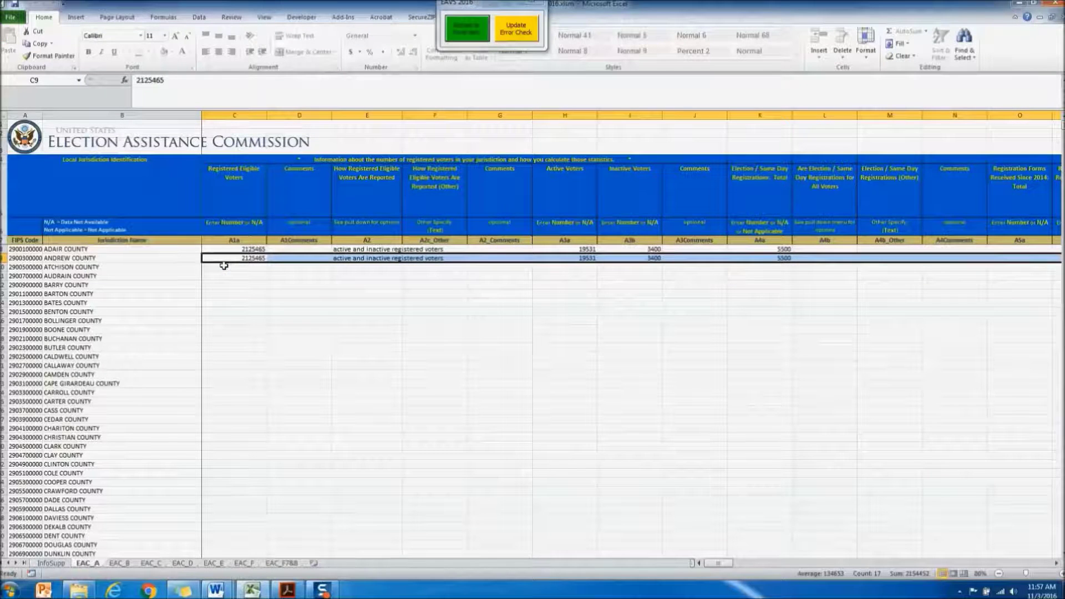
# Step: Enter "test" as Barry County's A1 comment in cell D12 and copy that cell
pyautogui.moveTo(717, 563); pyautogui.dragTo(770, 568)
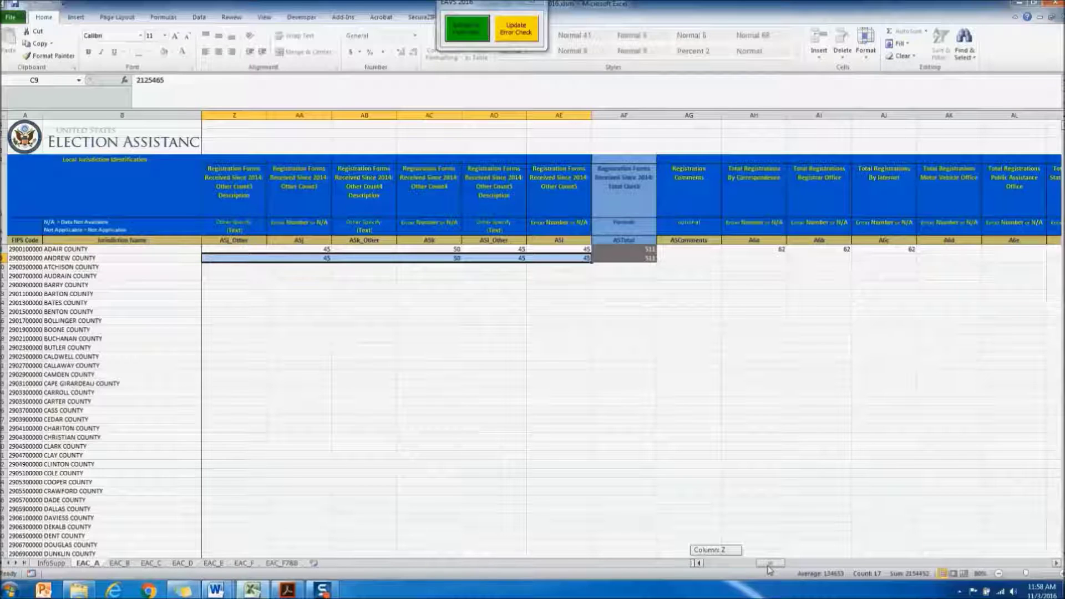
pyautogui.moveTo(769, 569); pyautogui.dragTo(770, 569)
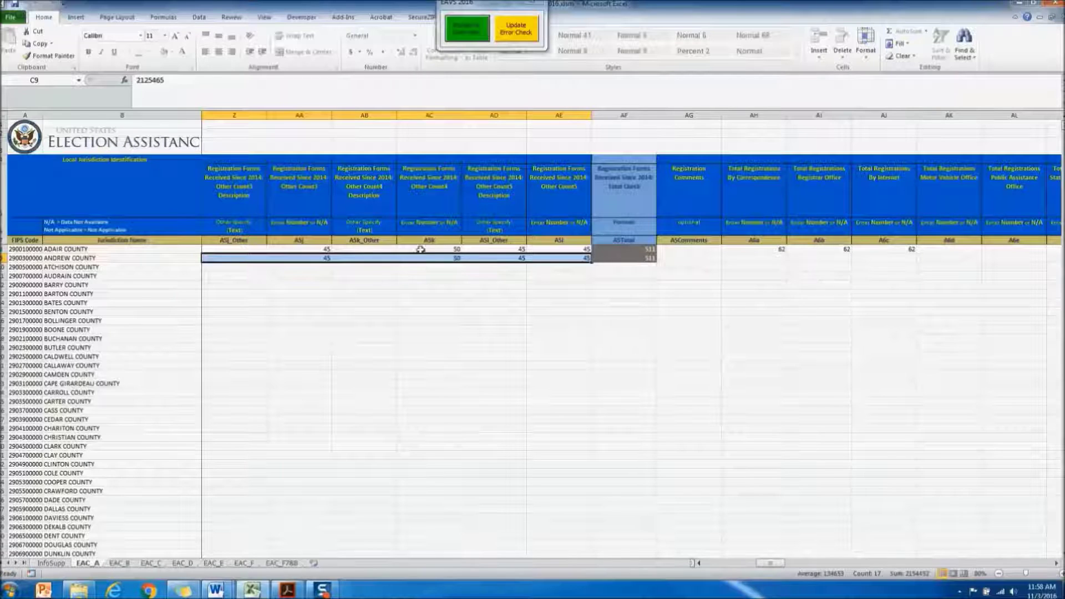
pyautogui.click(363, 249)
pyautogui.moveTo(768, 563); pyautogui.dragTo(572, 543)
pyautogui.click(282, 284)
pyautogui.write('test')
pyautogui.press('Return')
pyautogui.click(283, 283)
pyautogui.hotkey('ctrl', 'c')
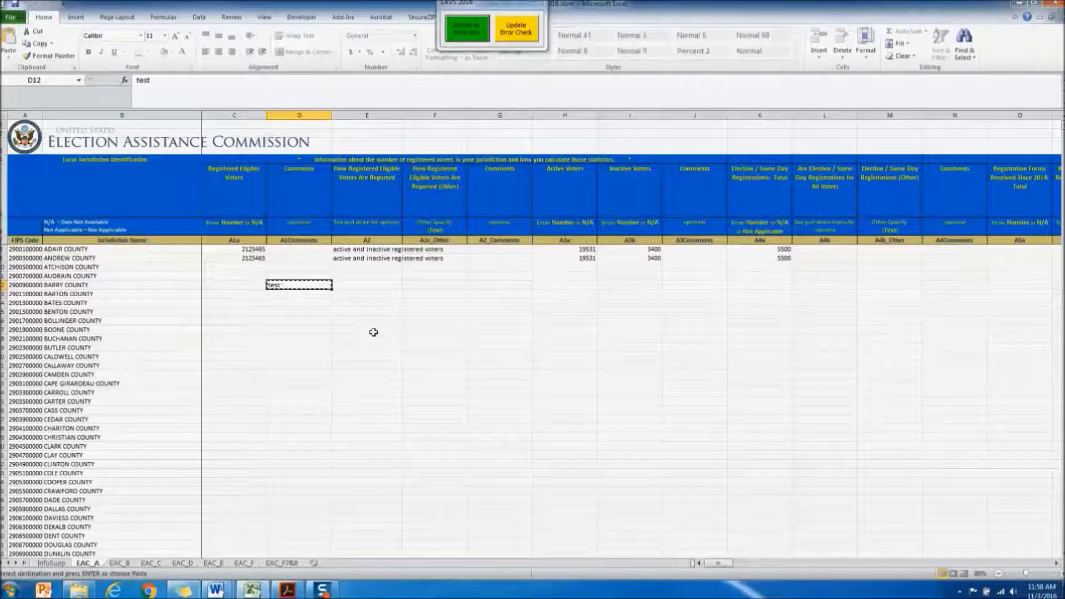
# Step: Paste the copied "test" comment into Barry County's A2 cell (E12), which normally takes only listed options
pyautogui.rightClick(345, 286)
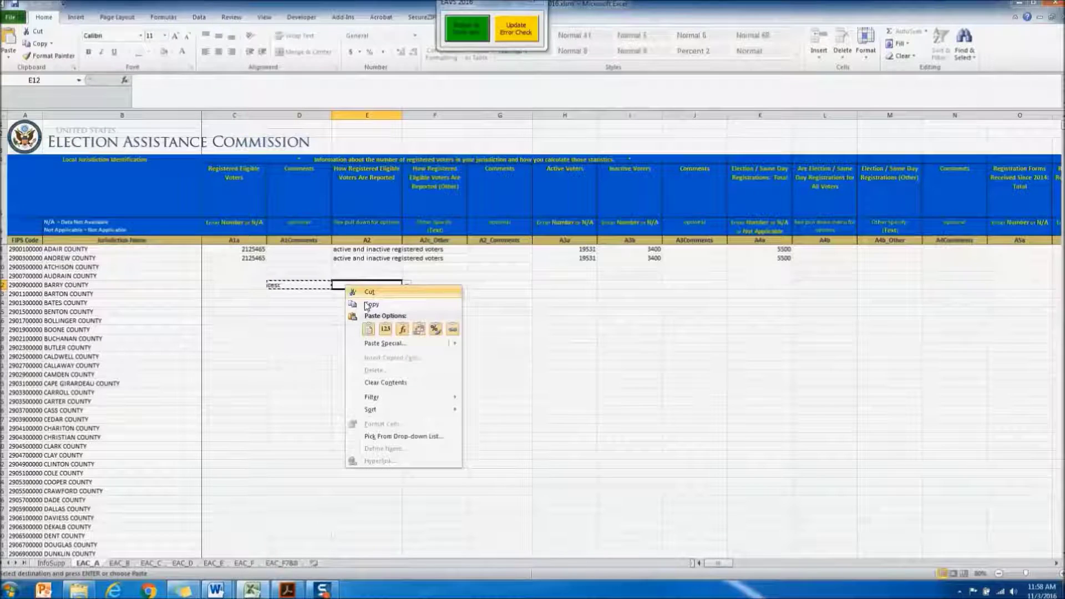
pyautogui.click(368, 329)
pyautogui.press('Return')
pyautogui.click(375, 288)
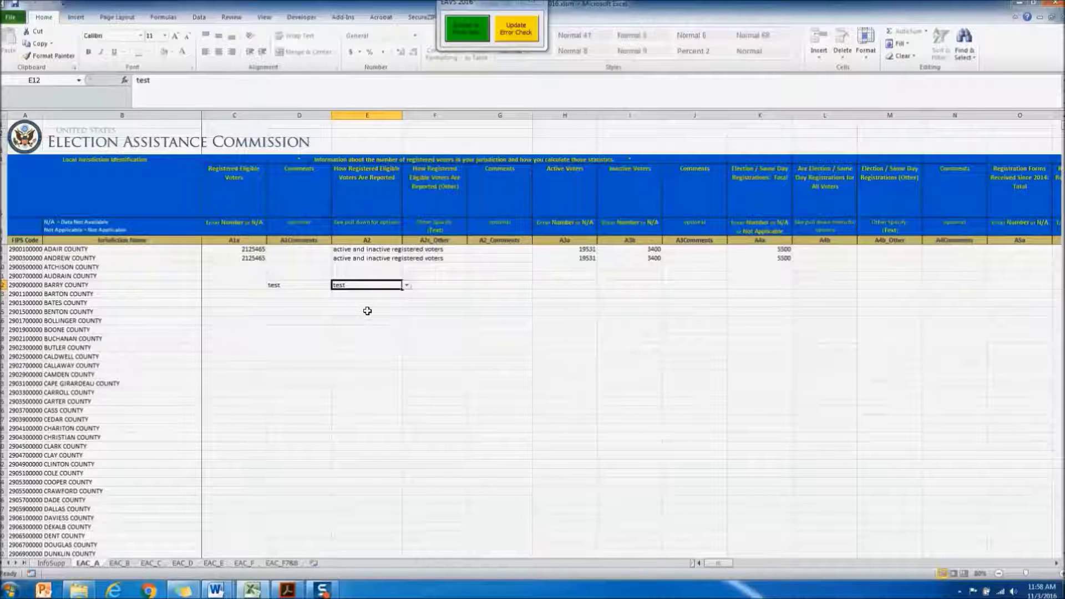
# Step: Clear Barry County's A2 cell and choose "Active and inactive registered voters" from its allowed options
pyautogui.press('Left')
pyautogui.press('Left')
pyautogui.press('Right')
pyautogui.press('Right')
pyautogui.press('Delete')
pyautogui.click(407, 285)
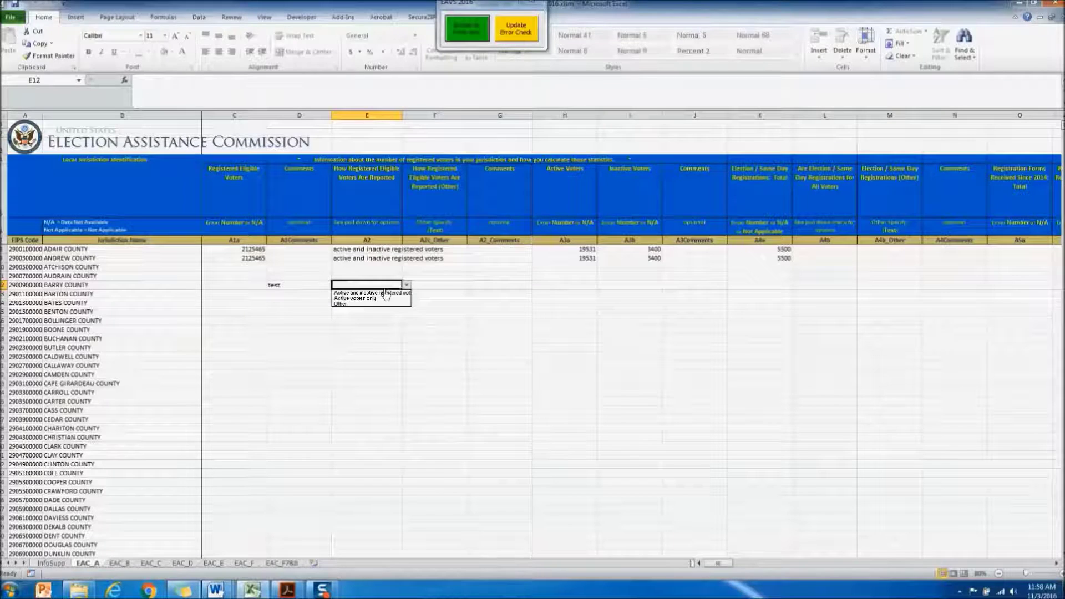
pyautogui.click(387, 293)
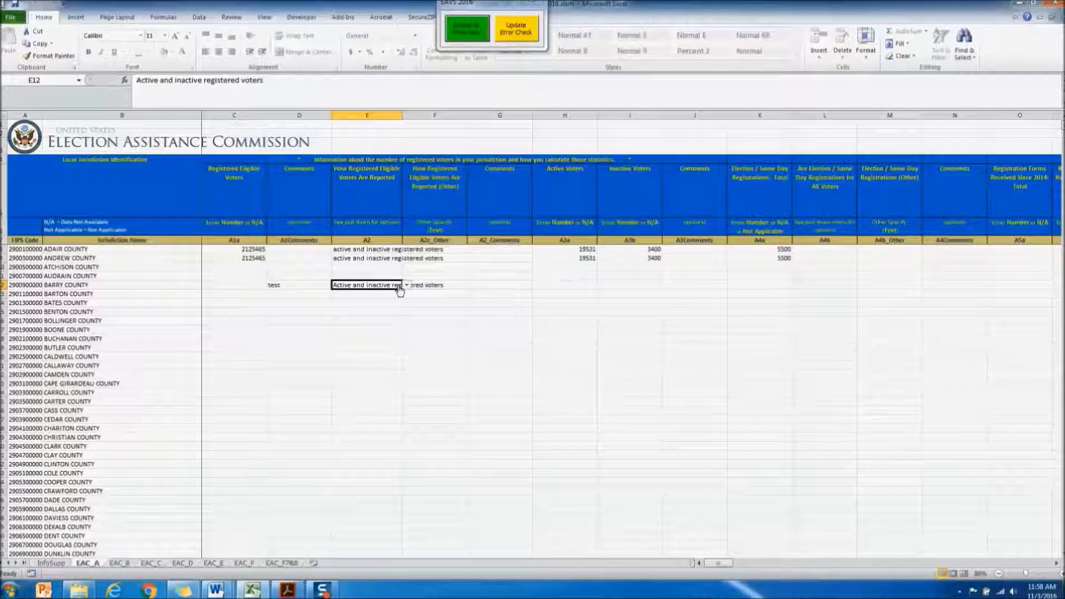
# Step: Copy the A1a through A2 values of Adair and Andrew Counties and paste them into the rows from Atchison through Morgan County
pyautogui.moveTo(253, 249); pyautogui.dragTo(365, 255)
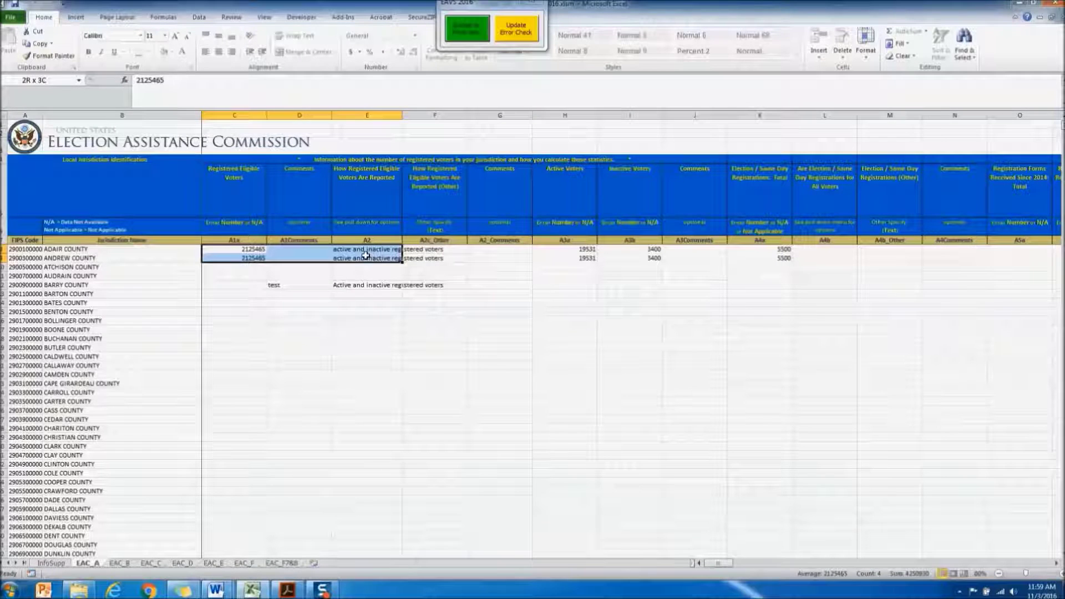
pyautogui.hotkey('ctrl', 'c')
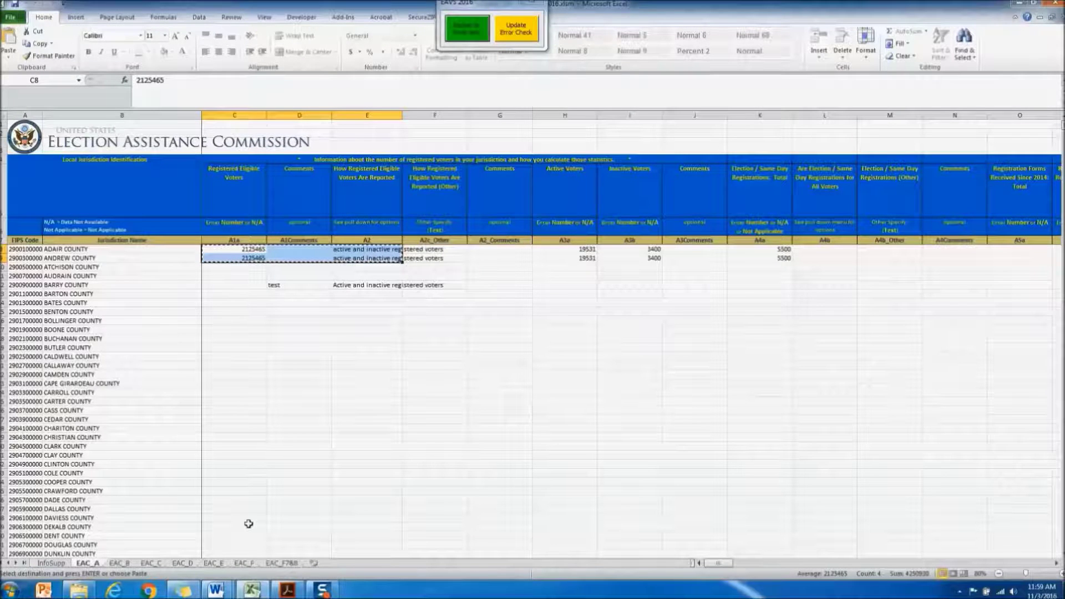
pyautogui.moveTo(237, 271); pyautogui.dragTo(363, 575)
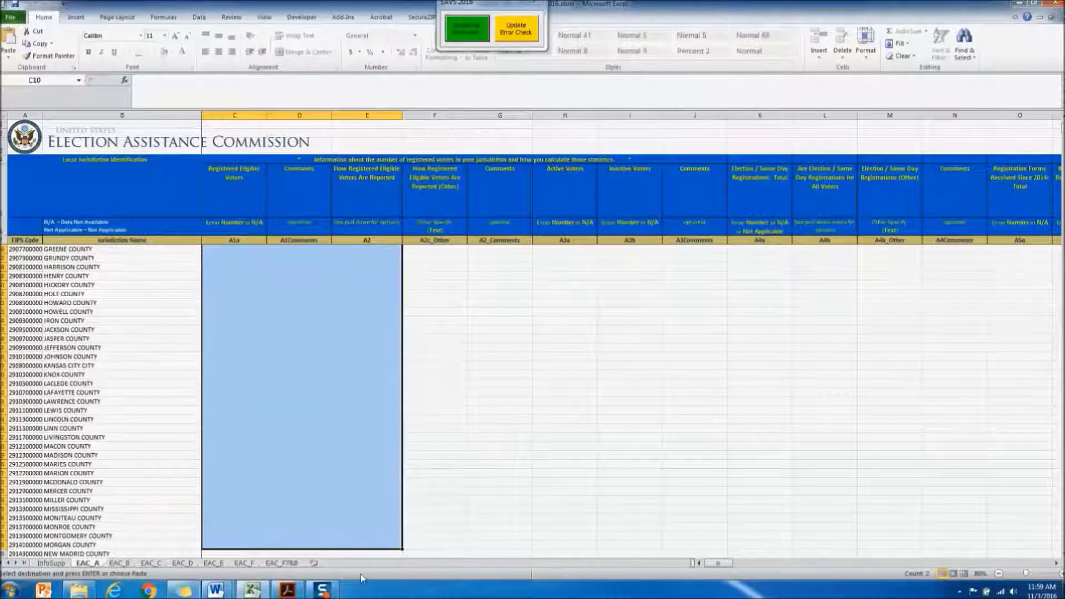
pyautogui.hotkey('ctrl', 'v')
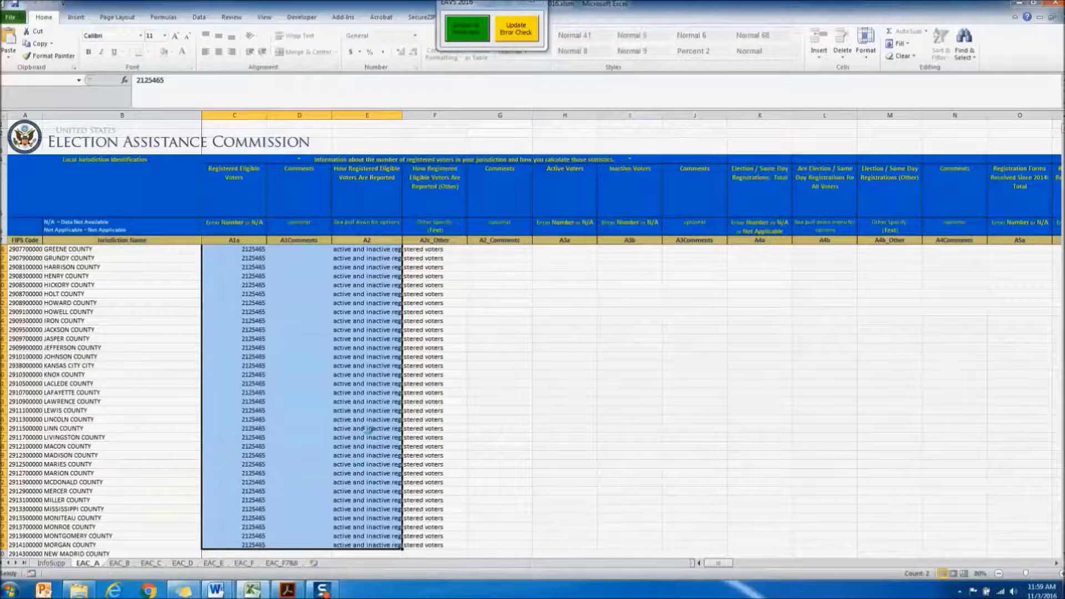
pyautogui.scroll(13, 366, 429)
pyautogui.click(337, 383)
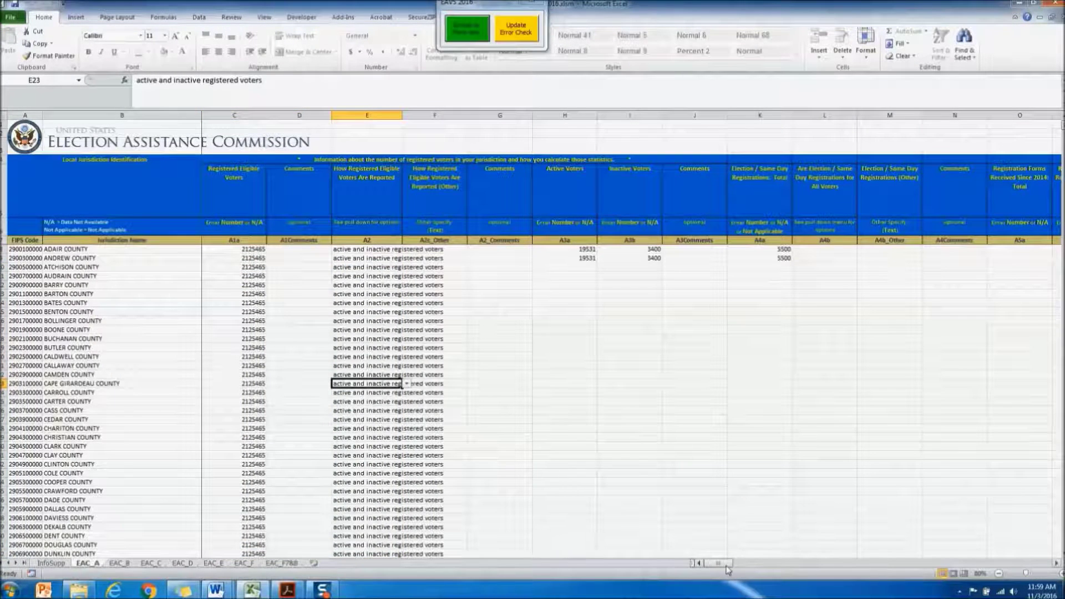
pyautogui.moveTo(729, 566); pyautogui.dragTo(778, 573)
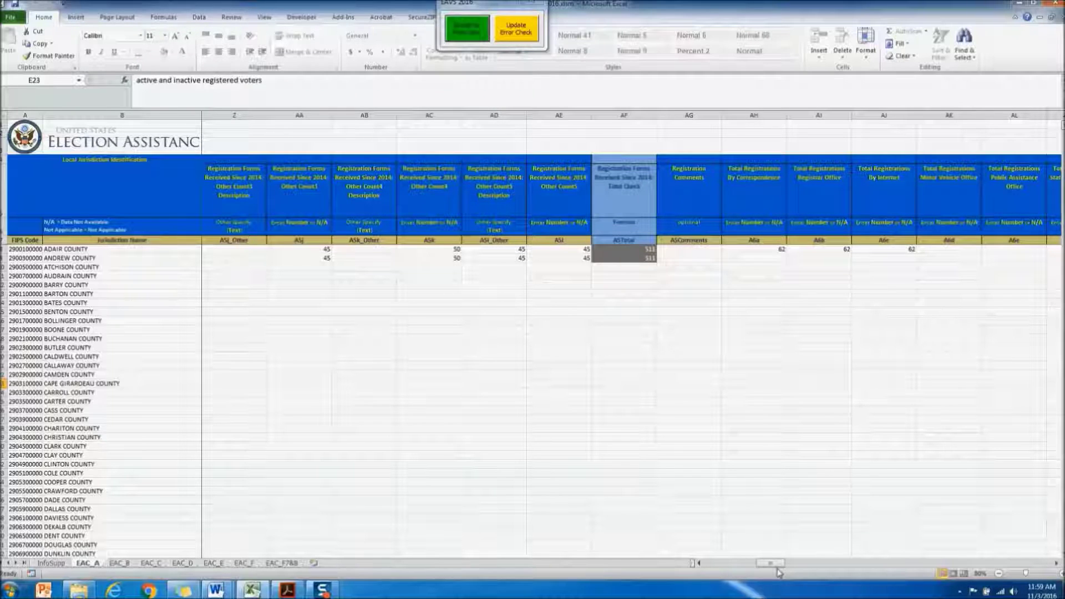
pyautogui.moveTo(776, 564); pyautogui.dragTo(706, 565)
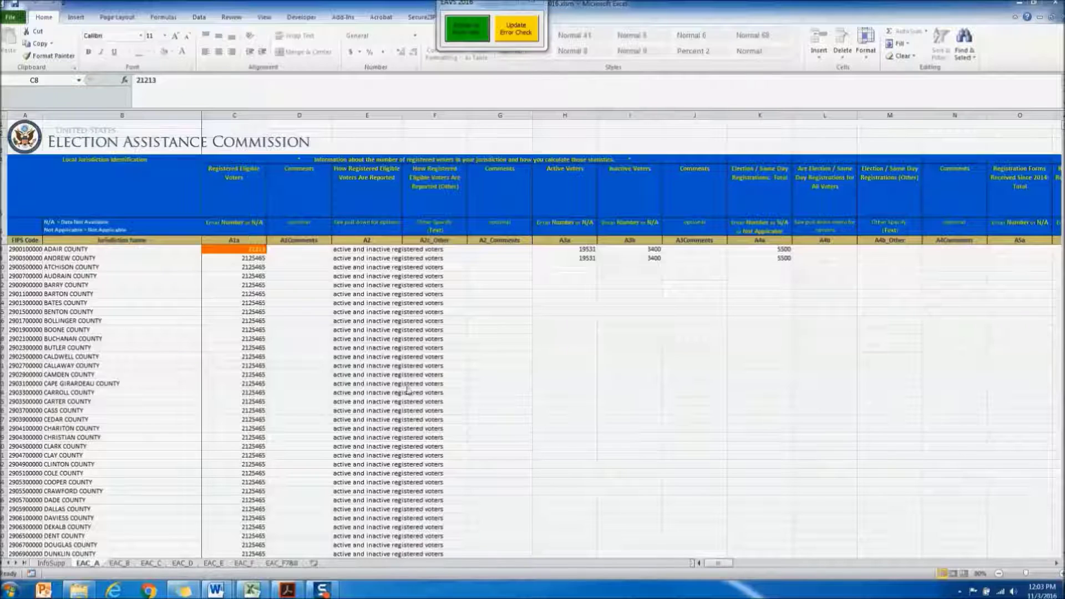
# Step: Set Adair County's A1a value in cell C8 to 2125465
pyautogui.click(266, 251)
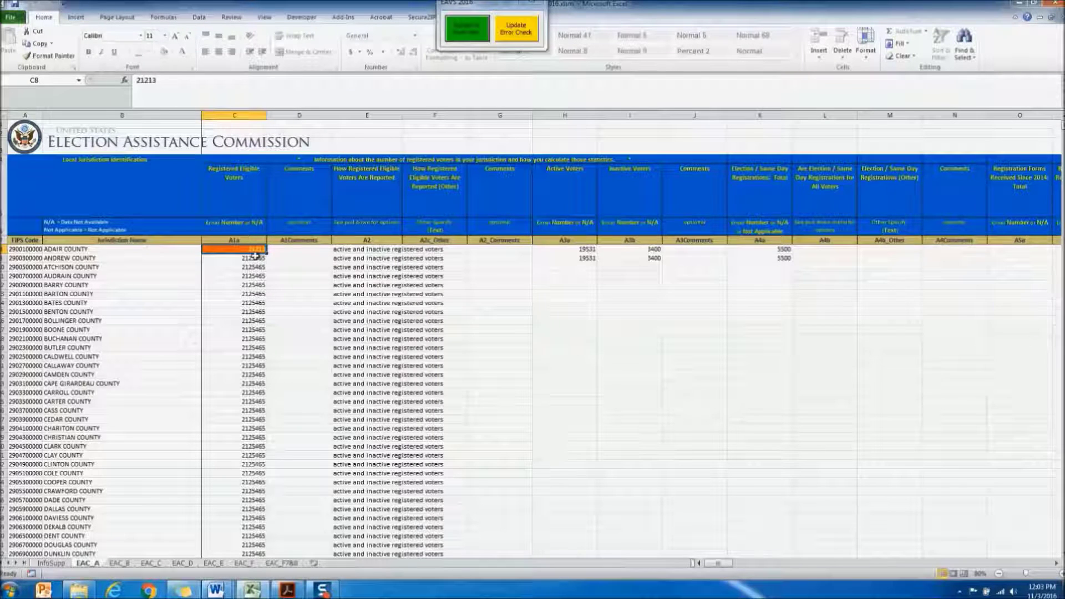
pyautogui.click(246, 257)
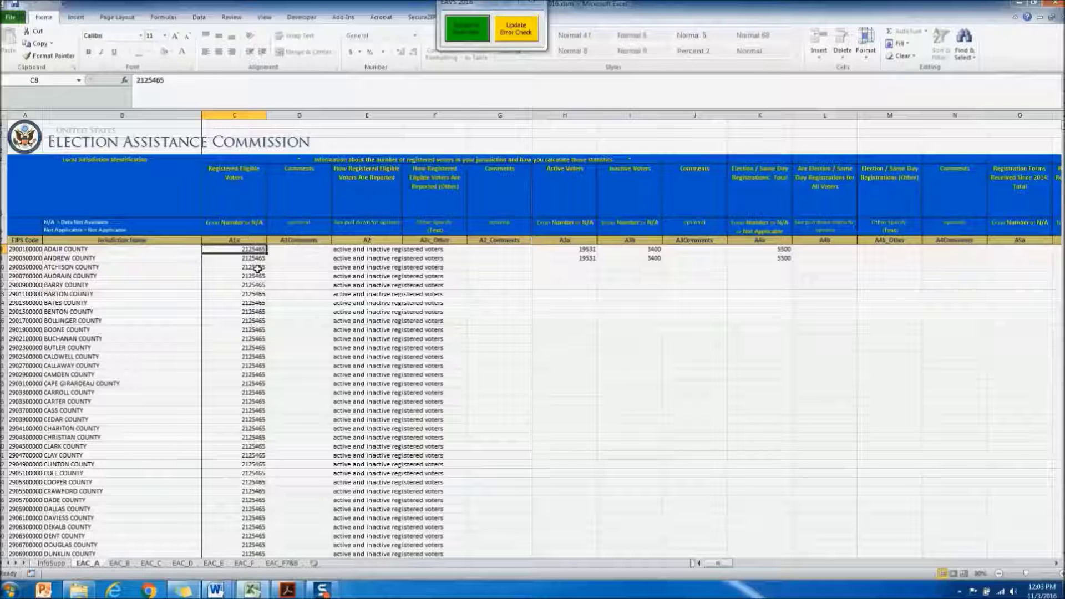
pyautogui.click(471, 36)
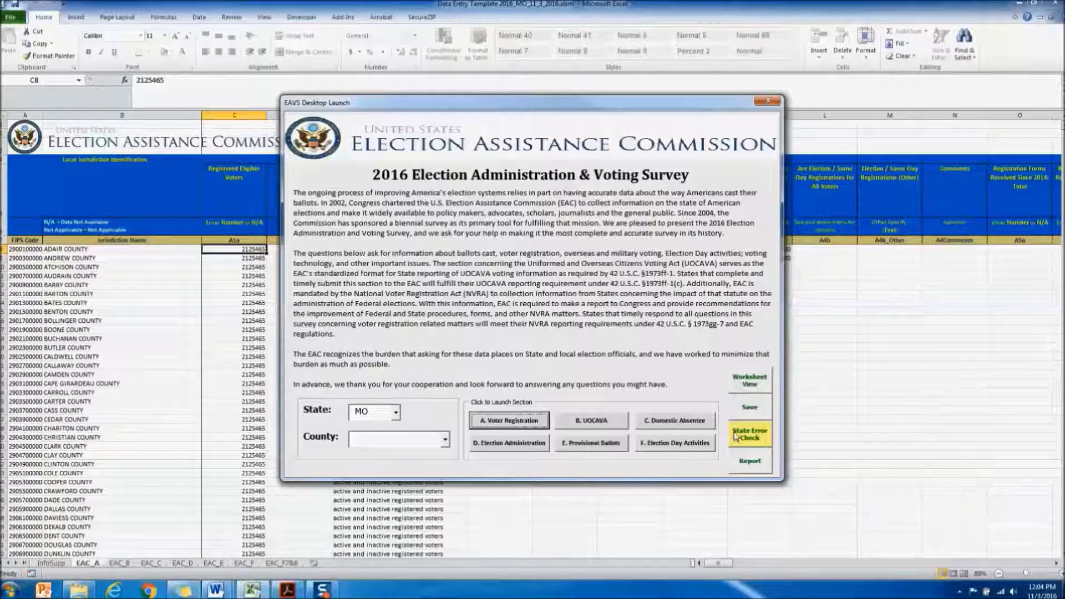
pyautogui.click(755, 382)
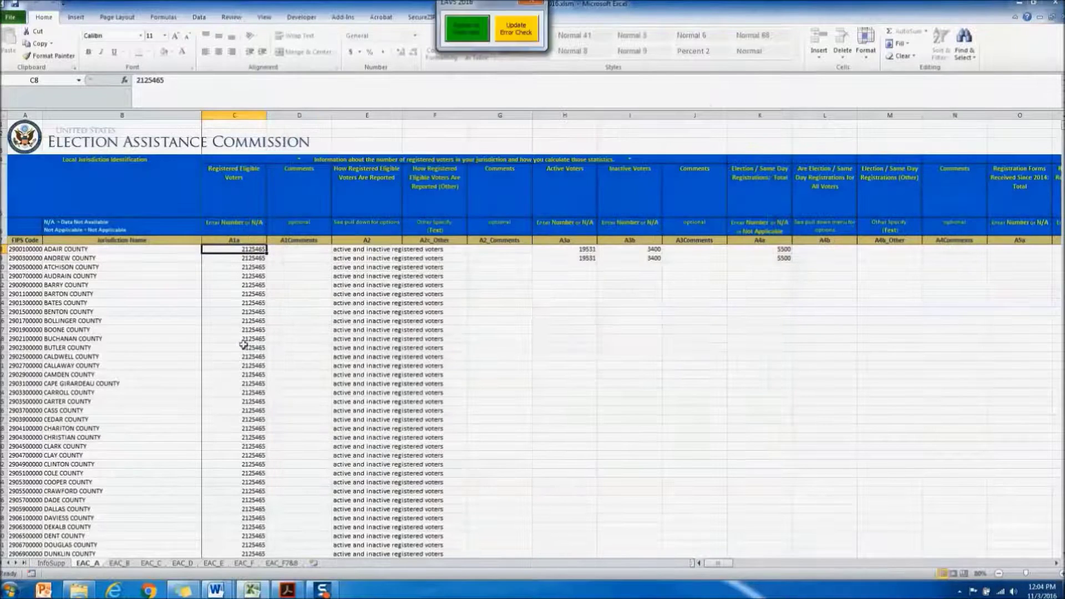
pyautogui.click(518, 29)
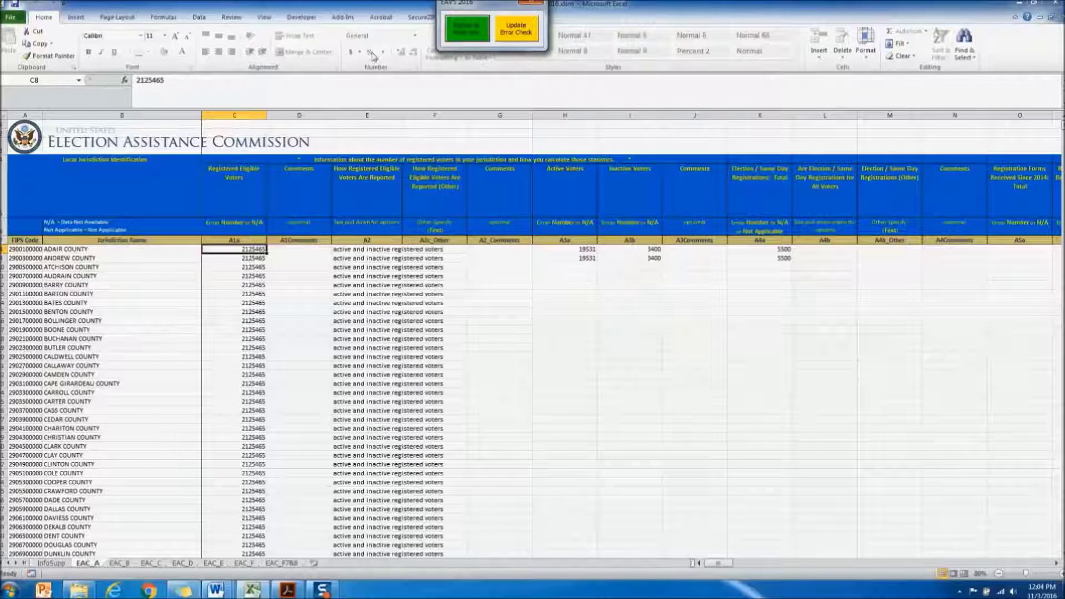
pyautogui.click(519, 34)
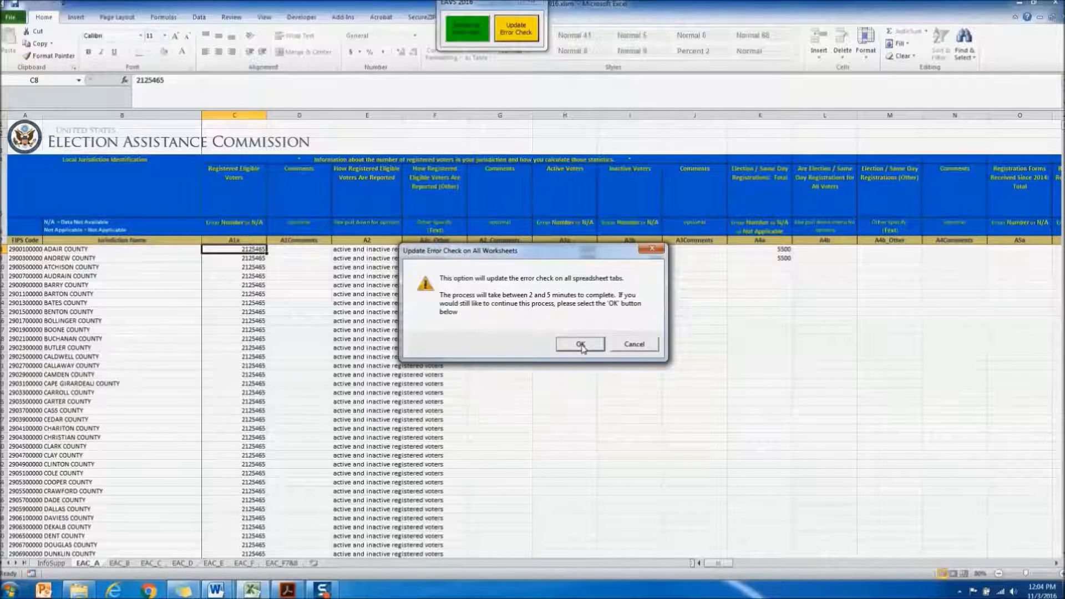
pyautogui.click(636, 345)
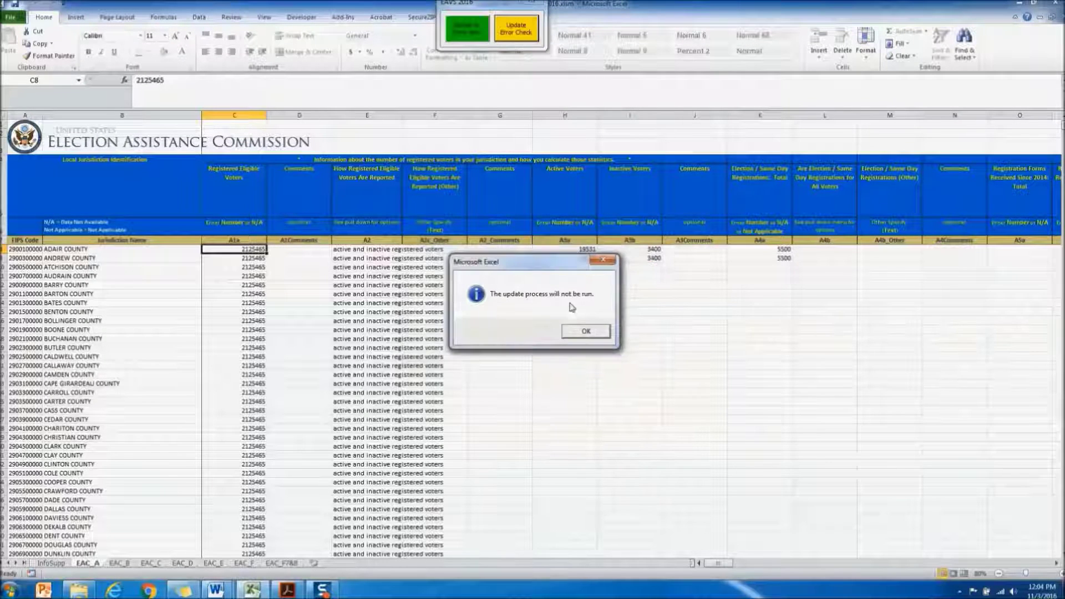
pyautogui.click(579, 332)
# Step: Enter 21213 as Adair County's A1a value and run the error check on all worksheets without creating a warning document
pyautogui.write('21213')
pyautogui.press('Return')
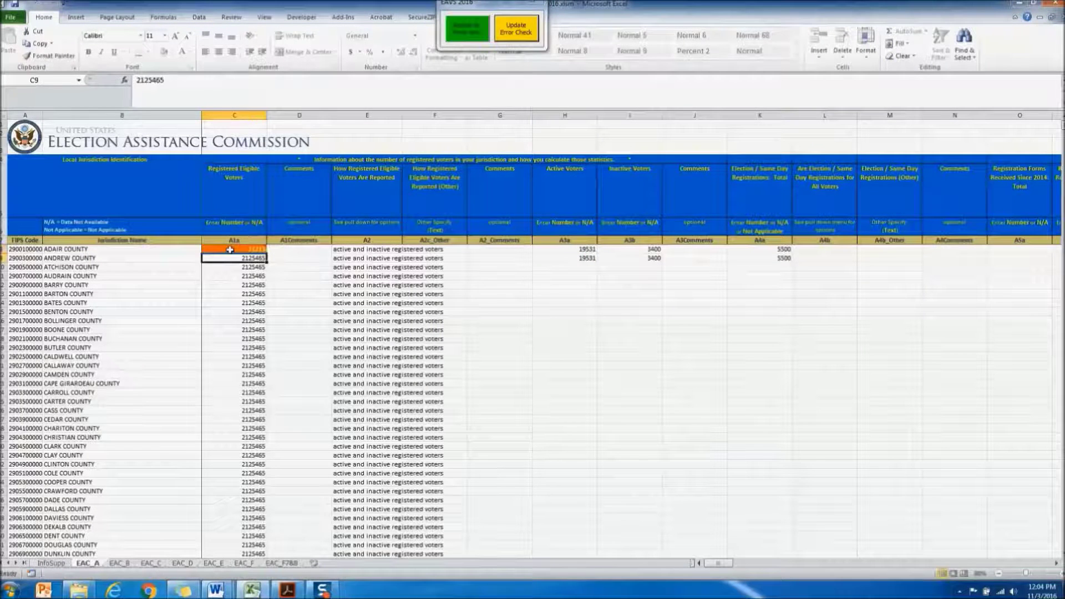
pyautogui.click(516, 27)
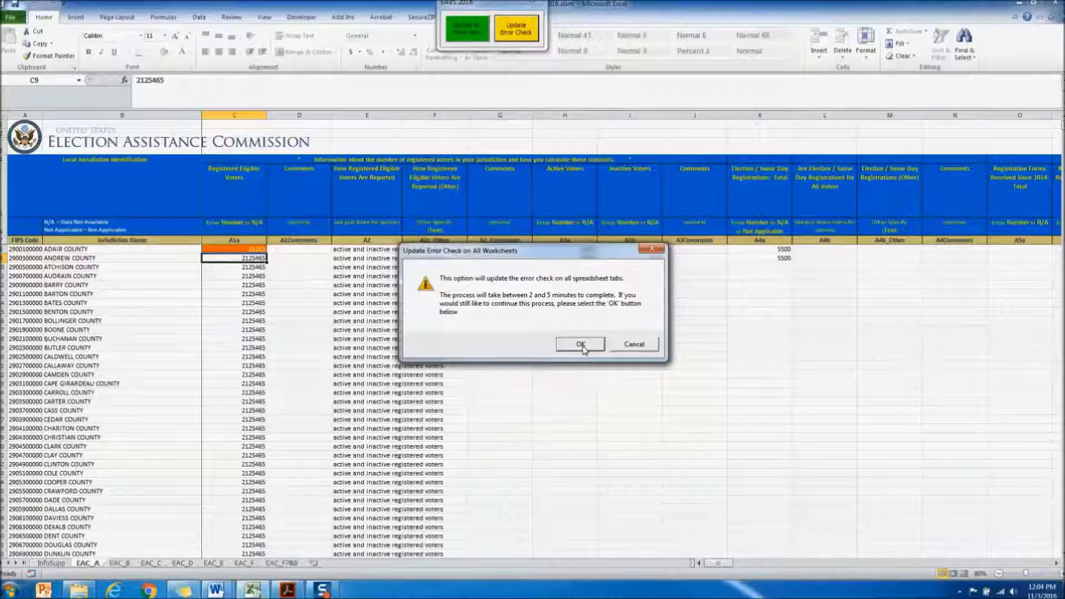
pyautogui.click(580, 344)
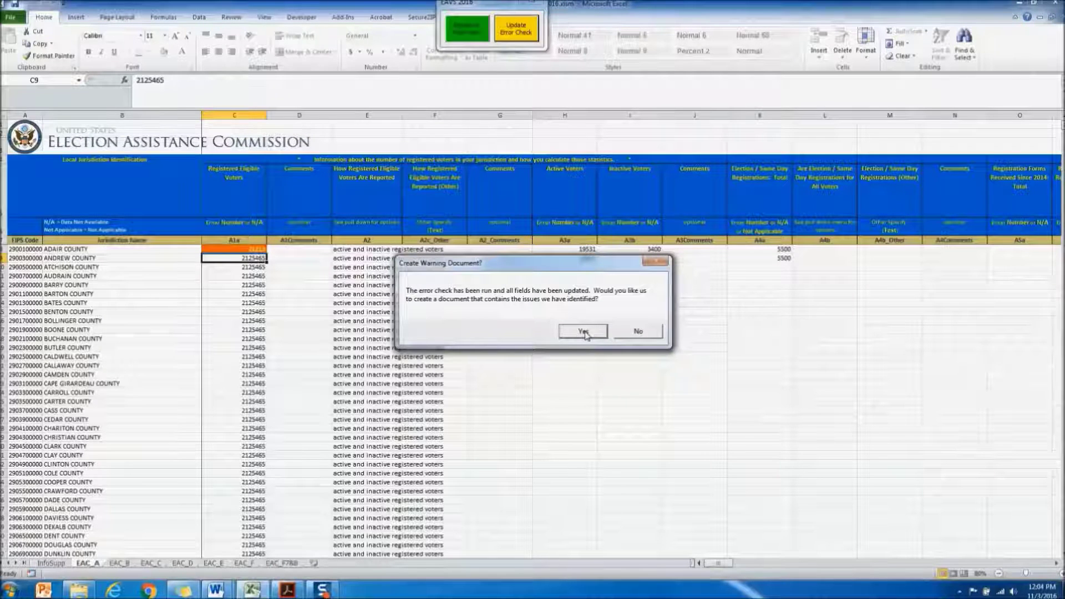
pyautogui.click(638, 331)
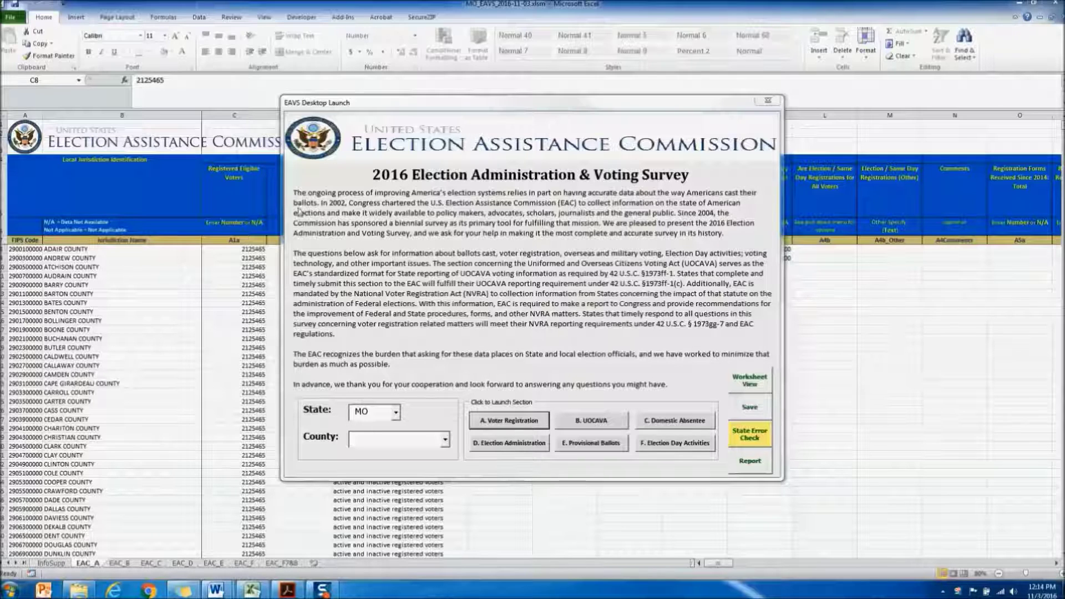
# Step: Save the template to the Desktop as MO_EAVS_2016-11-03.xlsm from the launch form, replacing the existing file
pyautogui.click(749, 407)
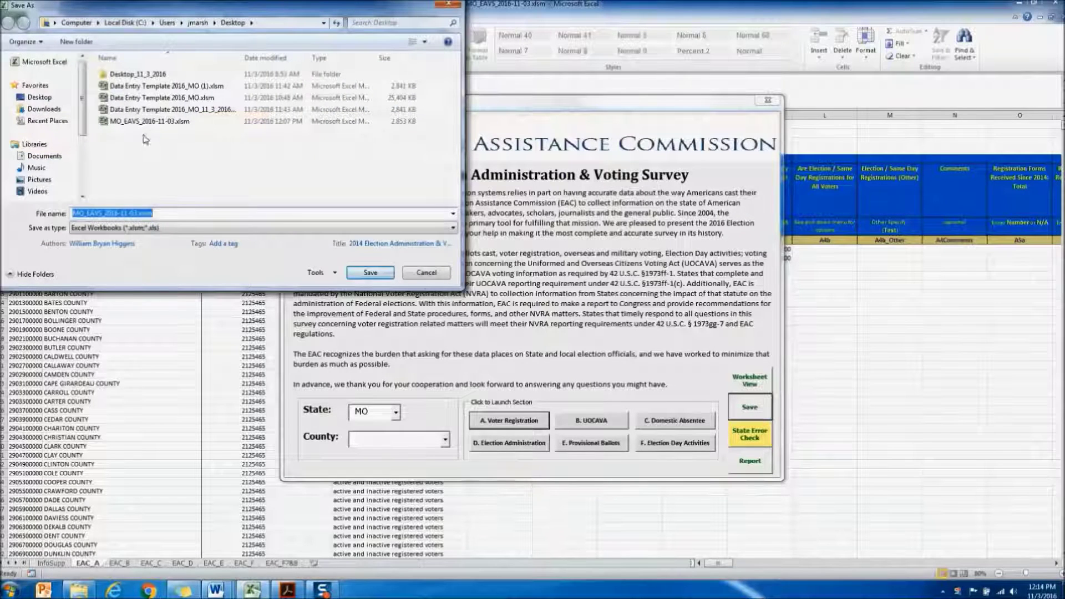
pyautogui.click(370, 273)
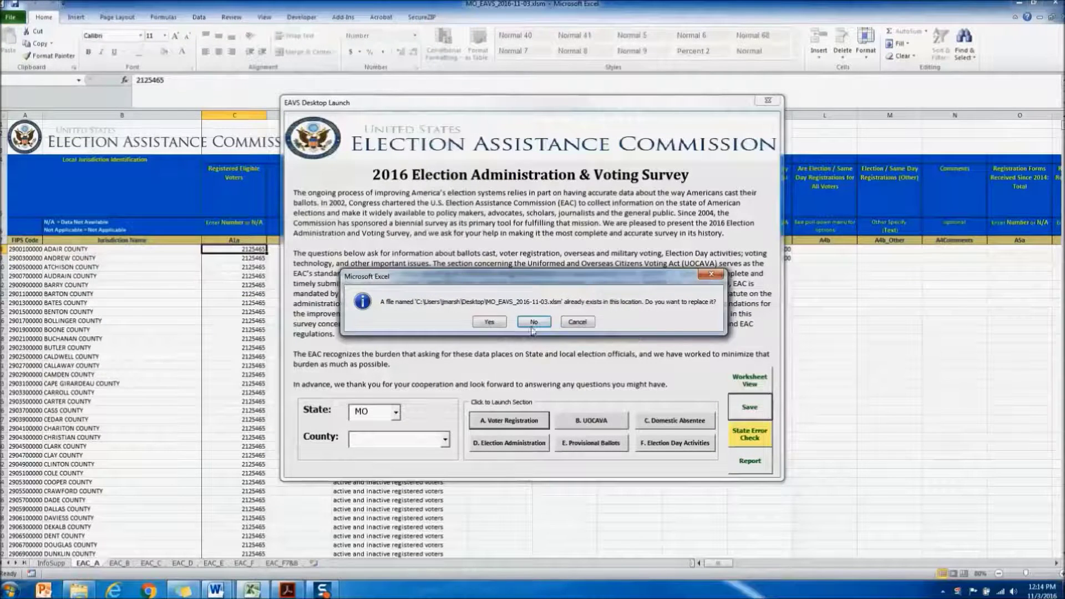
pyautogui.click(489, 321)
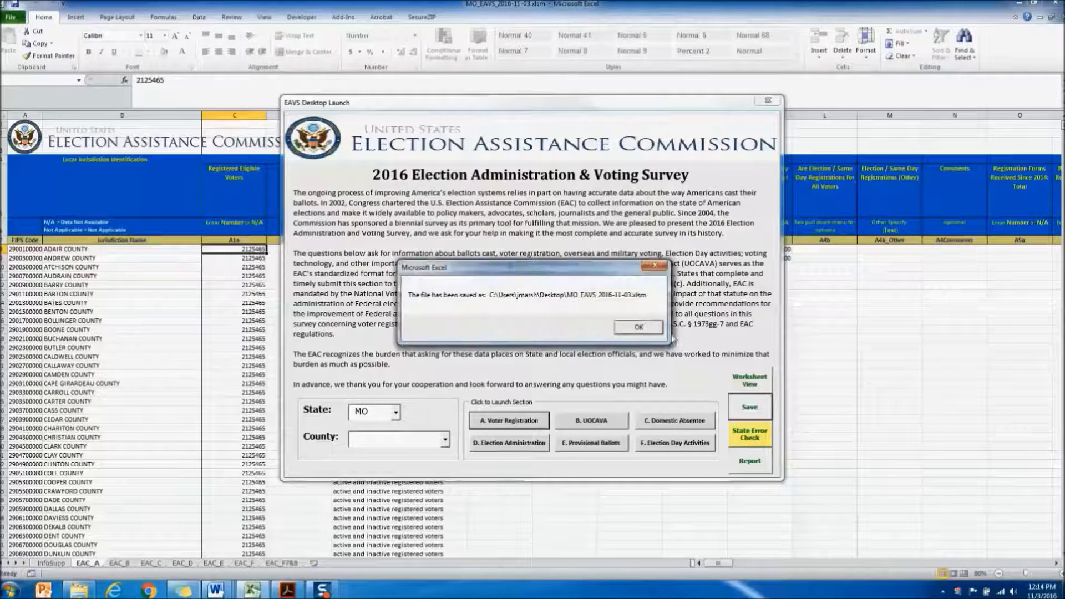
pyautogui.click(639, 328)
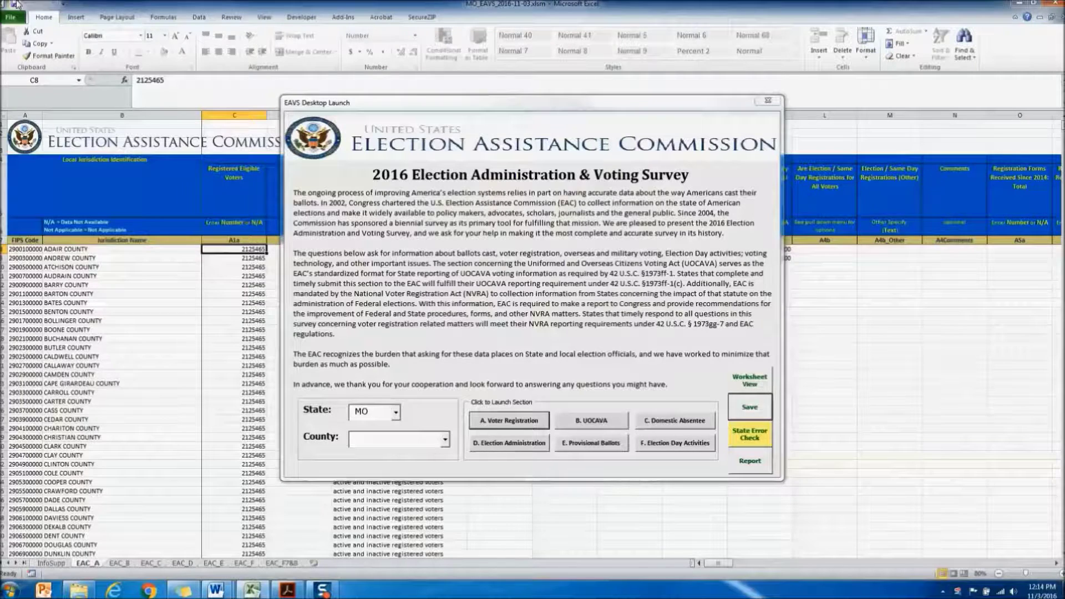
pyautogui.click(15, 18)
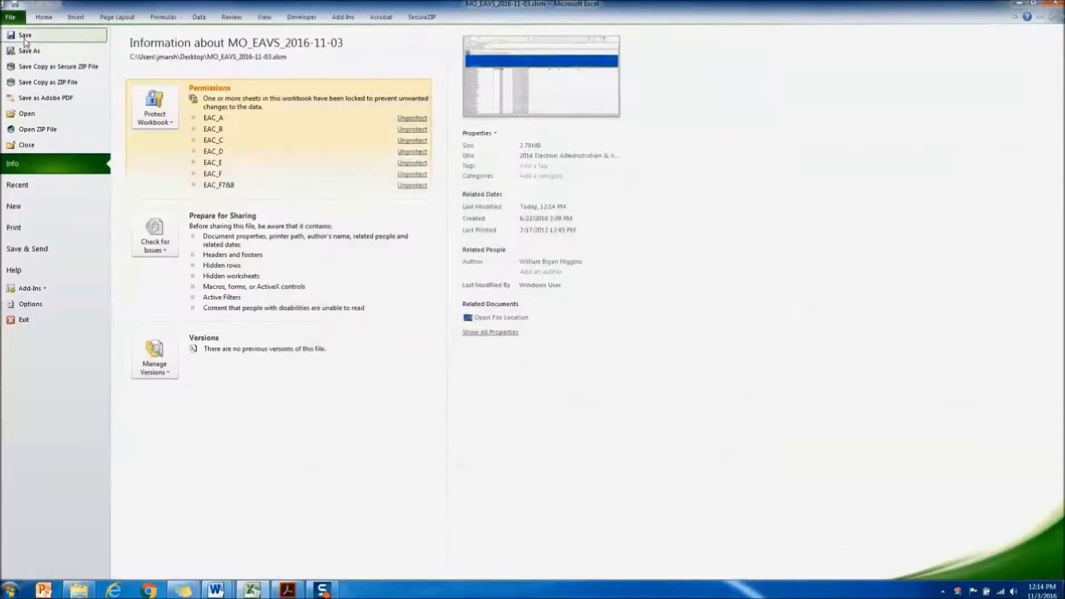
pyautogui.click(40, 18)
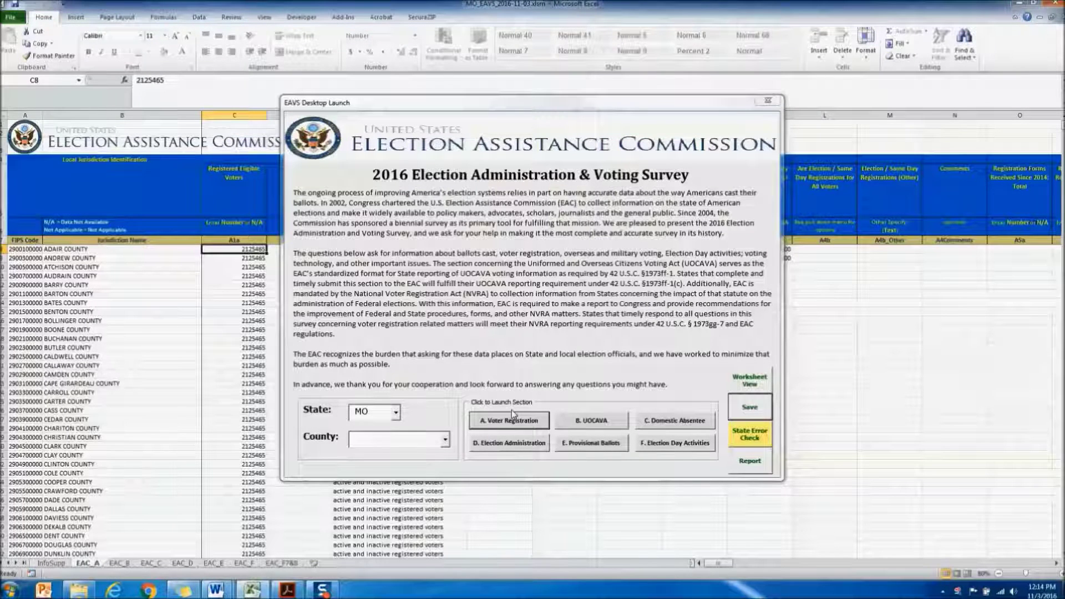
# Step: Generate the report from the launch form and open its FullOutput sheet in the worksheet view
pyautogui.click(749, 461)
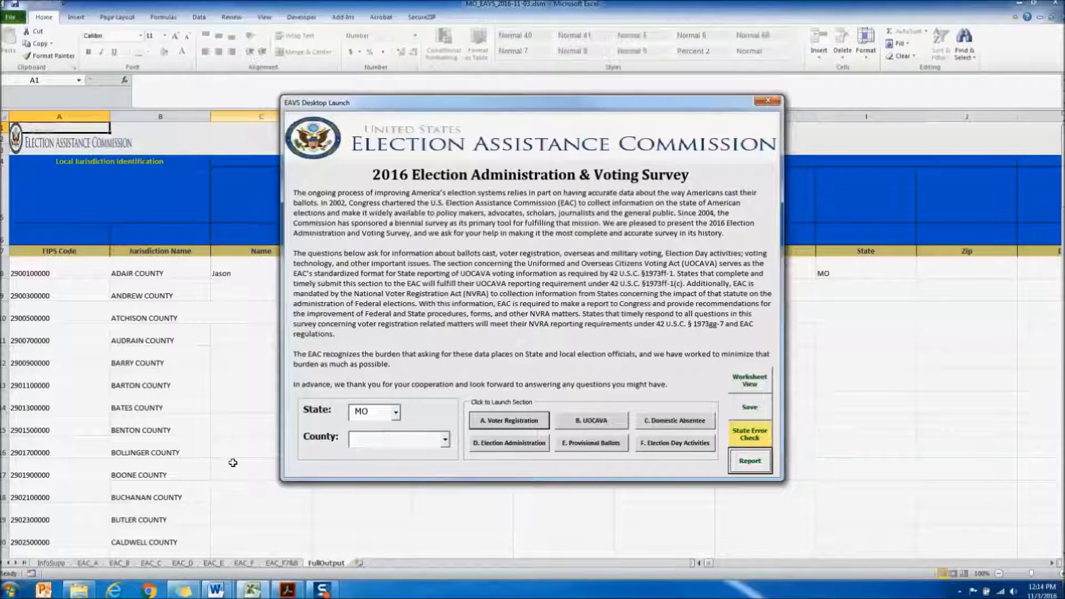
pyautogui.click(750, 383)
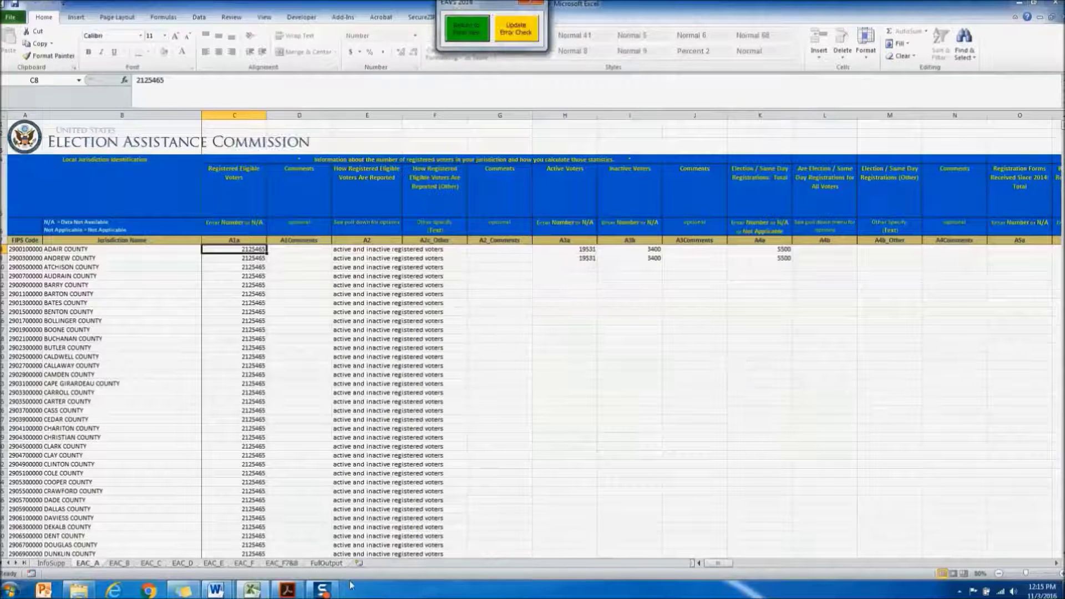
pyautogui.click(327, 563)
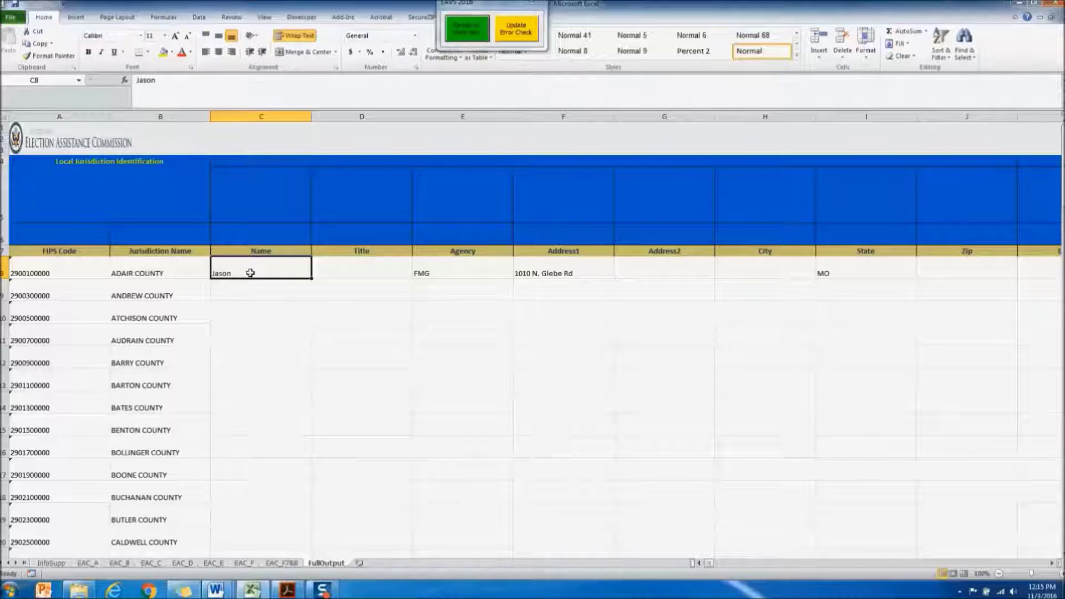
# Step: Examine the FullOutput sheet from Adair County's contact fields through the voter registration and UOCAVA answer columns
pyautogui.press('Right')
pyautogui.press('Right')
pyautogui.press('Right')
pyautogui.press('Right')
pyautogui.press('Right')
pyautogui.press('Right')
pyautogui.press('Right')
pyautogui.press('Right')
pyautogui.press('Right')
pyautogui.press('Right')
pyautogui.press('Right')
pyautogui.press('Right')
pyautogui.press('Right')
pyautogui.press('Right')
pyautogui.press('Right')
pyautogui.press('Right')
pyautogui.press('Right')
pyautogui.press('Right')
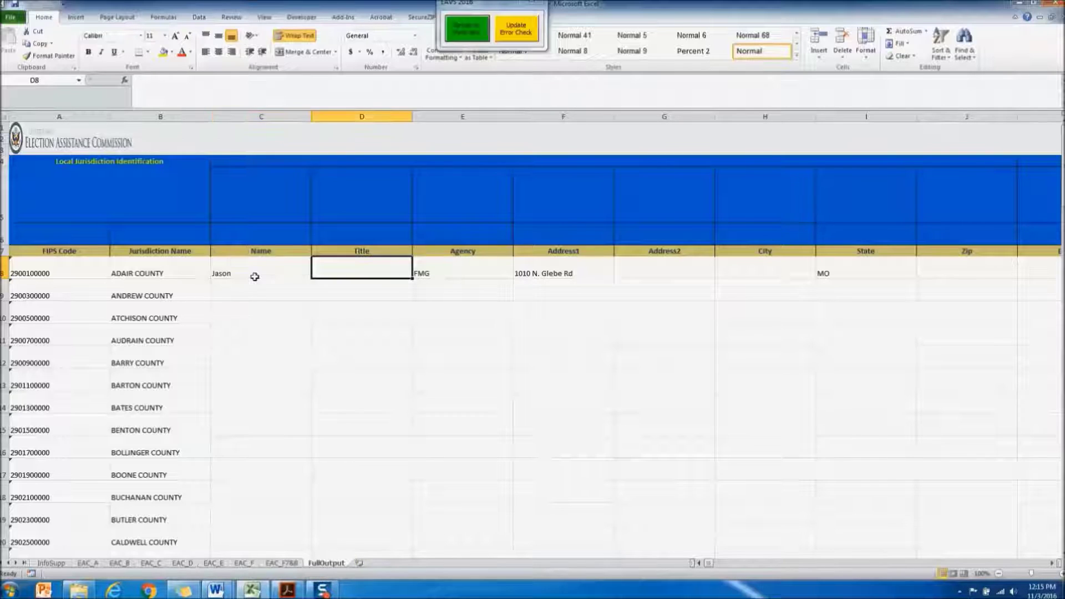
pyautogui.press('Left')
pyautogui.press('Left')
pyautogui.press('Left')
pyautogui.press('Left')
pyautogui.press('Left')
pyautogui.press('Left')
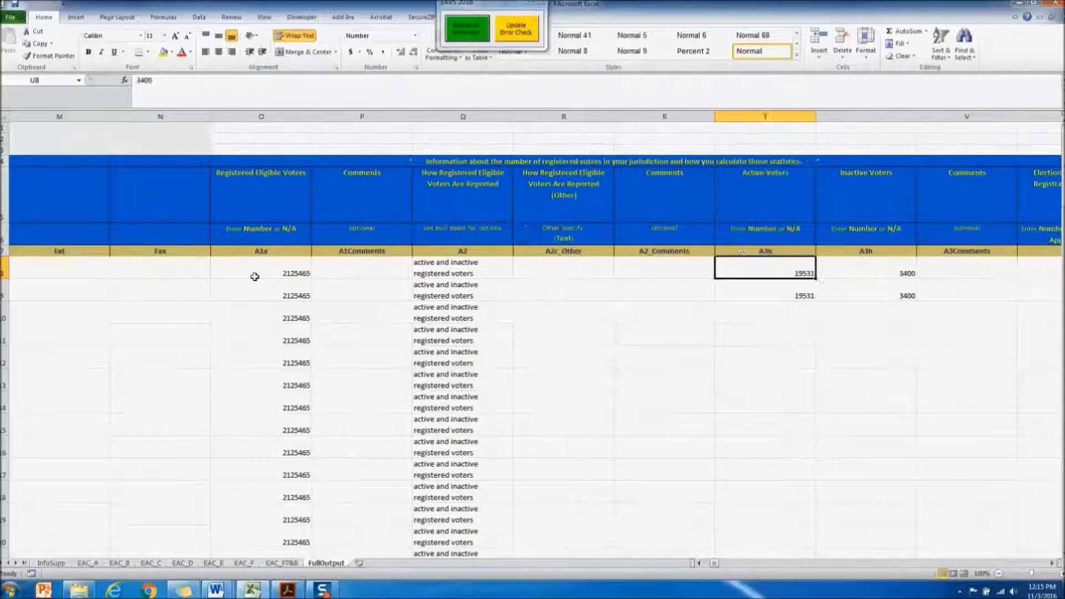
pyautogui.press('Right')
pyautogui.press('Right')
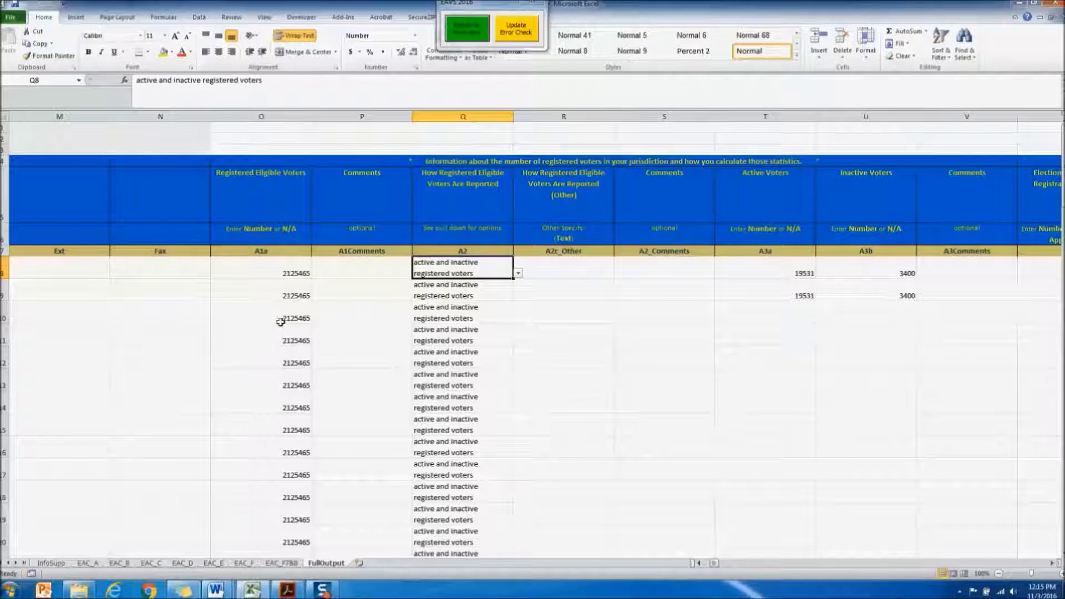
pyautogui.scroll(-7, 974, 147)
pyautogui.moveTo(1060, 206); pyautogui.dragTo(1061, 201)
pyautogui.moveTo(1034, 564); pyautogui.dragTo(1036, 566)
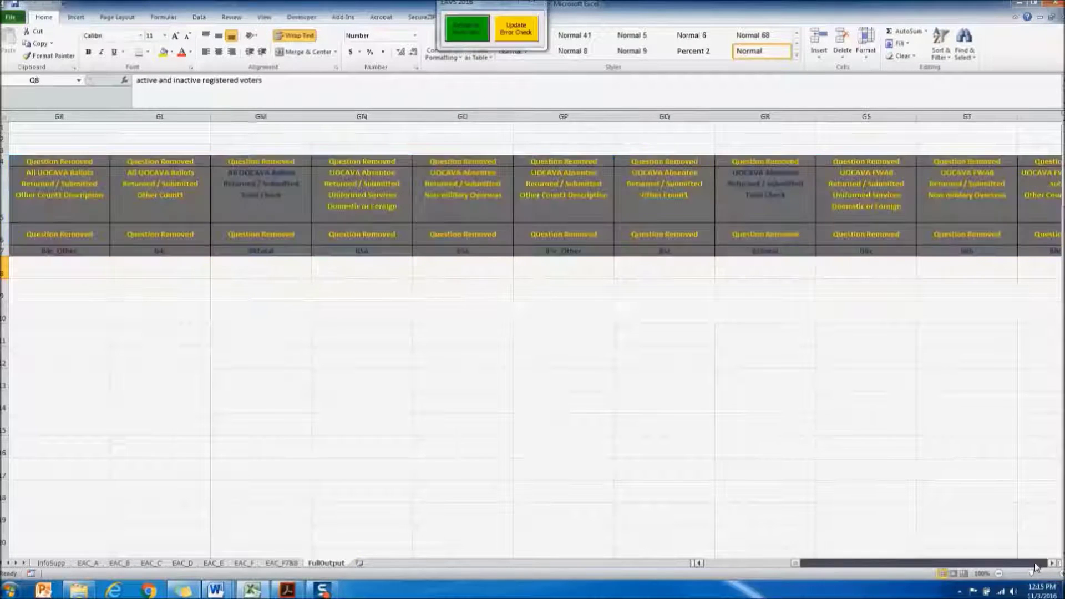
# Step: Examine the header cells of the removed question B5c, UOCAVA Absentee Returned / Submitted Other Count1, in the FullOutput sheet
pyautogui.click(670, 191)
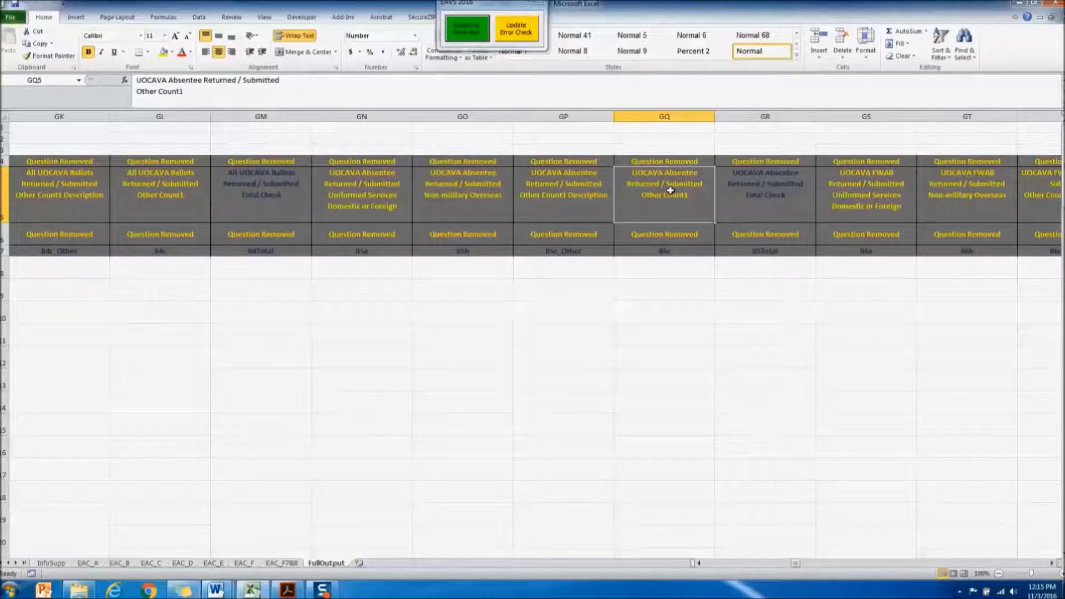
pyautogui.press('Down')
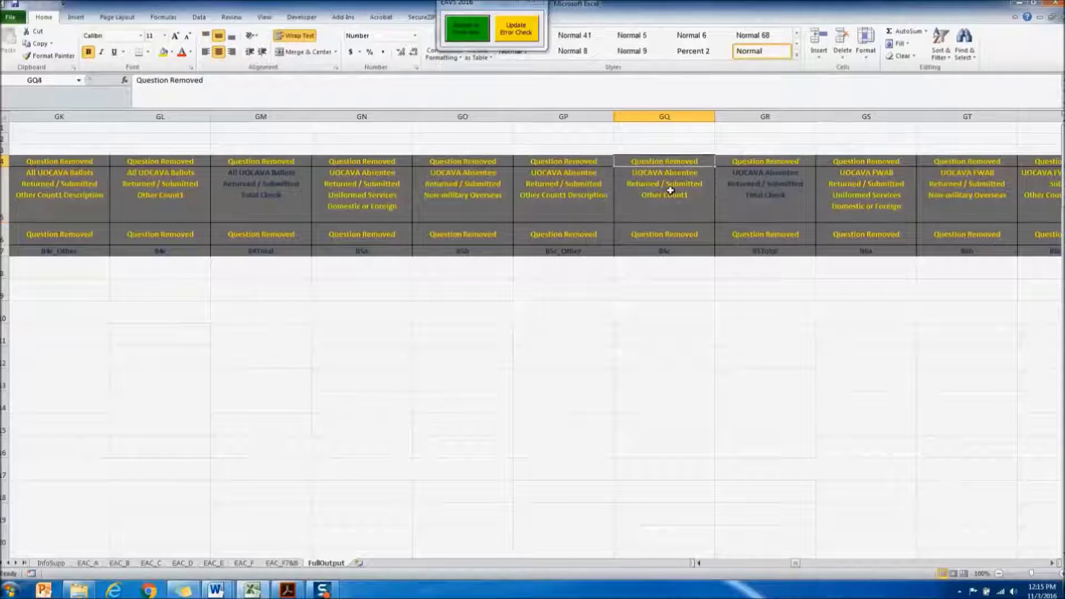
pyautogui.press('Up')
pyautogui.press('Down')
pyautogui.press('Down')
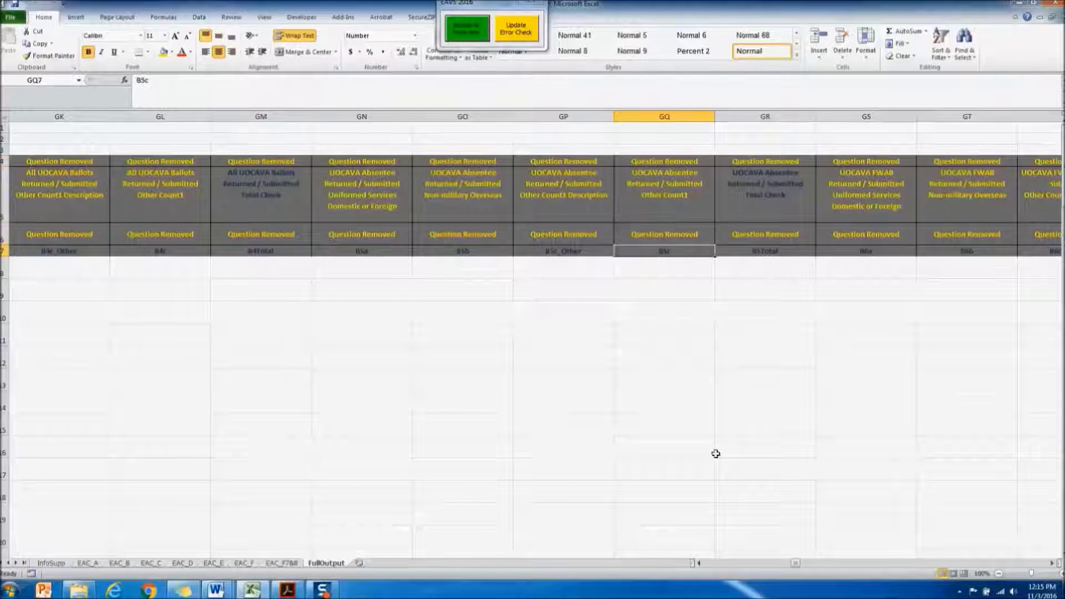
# Step: Clear Adair County's A11Total value in the FullOutput sheet and return to the first columns
pyautogui.moveTo(797, 565); pyautogui.dragTo(780, 566)
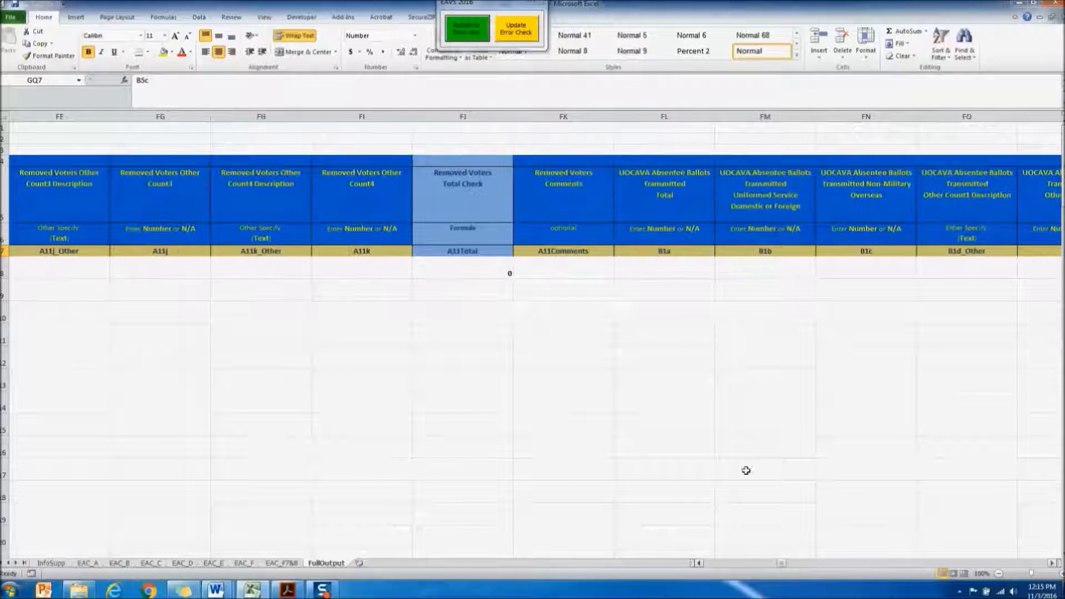
pyautogui.click(488, 270)
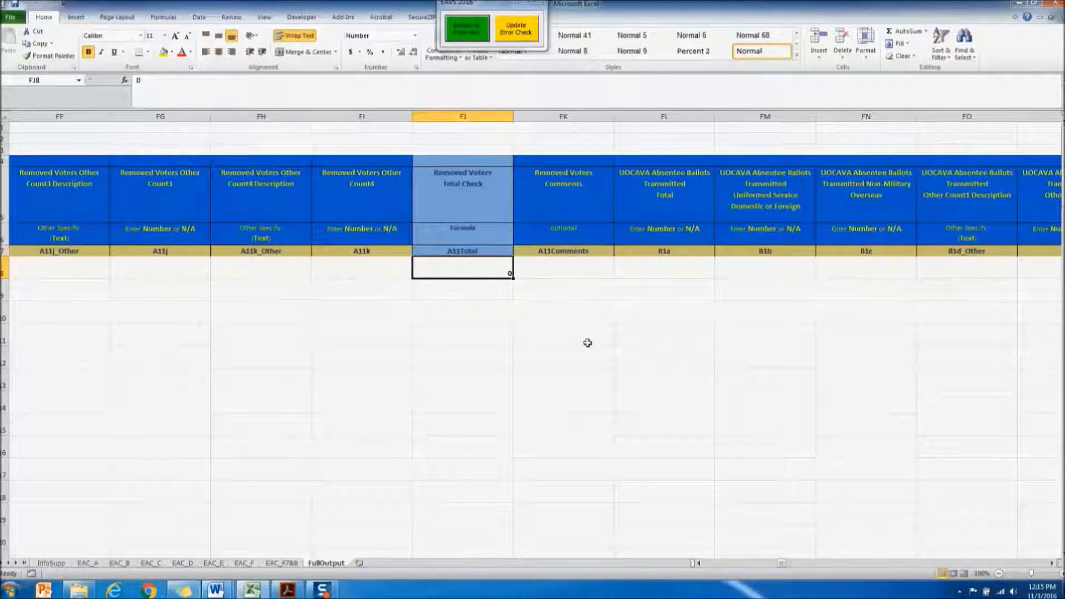
pyautogui.press('Delete')
pyautogui.moveTo(782, 563); pyautogui.dragTo(705, 564)
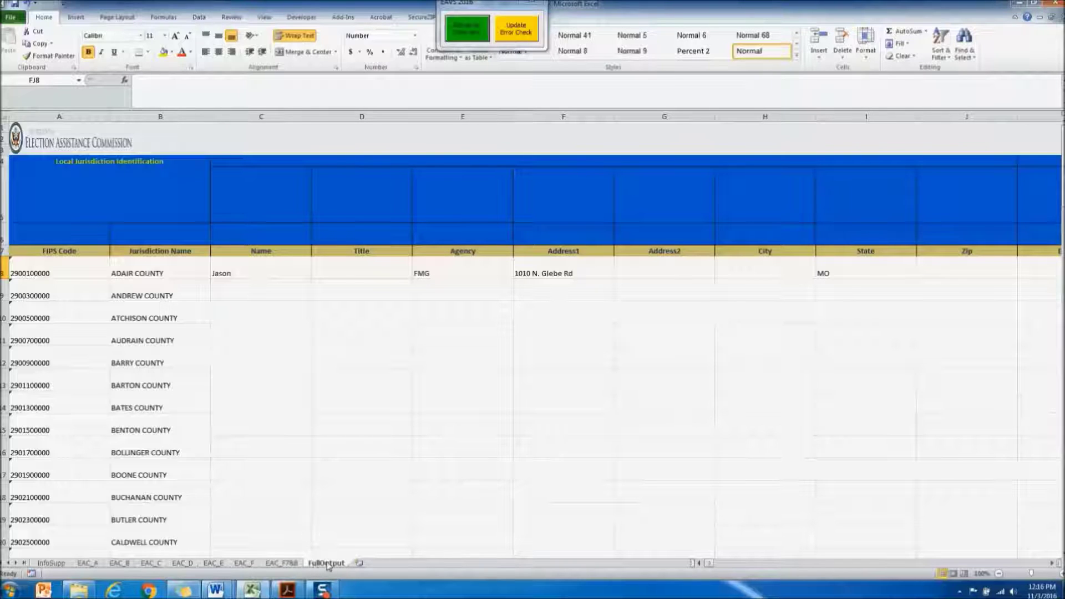
# Step: Regenerate the report from the launch form and reopen its FullOutput sheet in the worksheet view
pyautogui.click(469, 38)
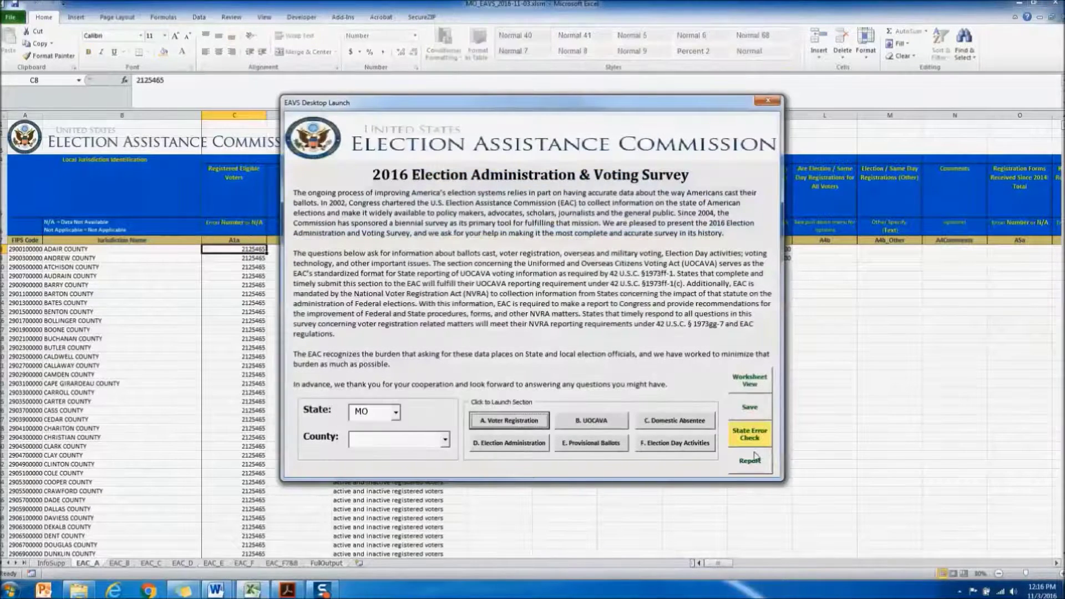
pyautogui.click(750, 462)
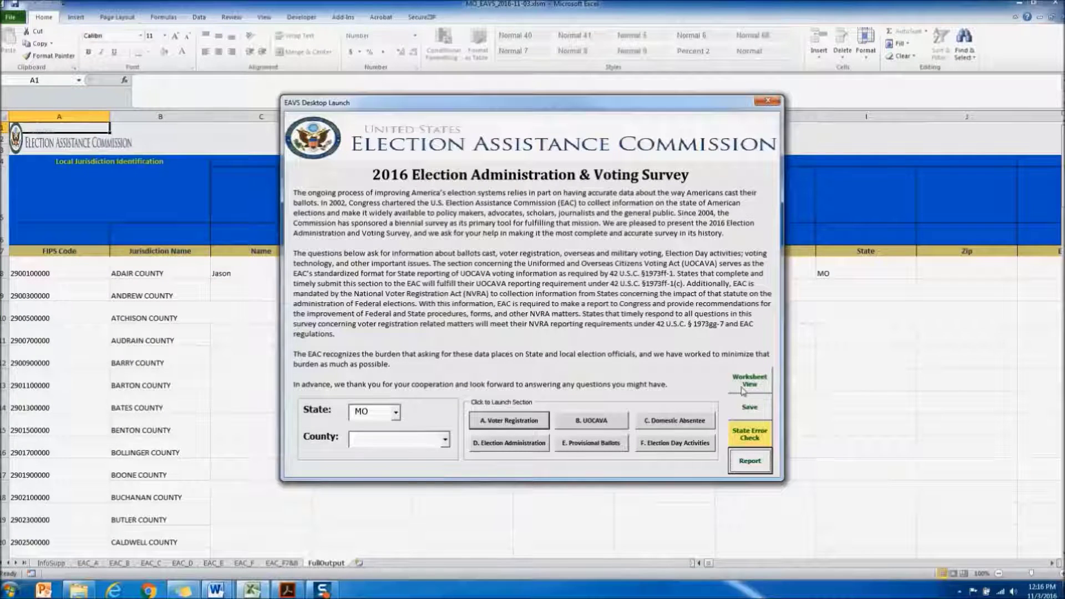
pyautogui.click(749, 380)
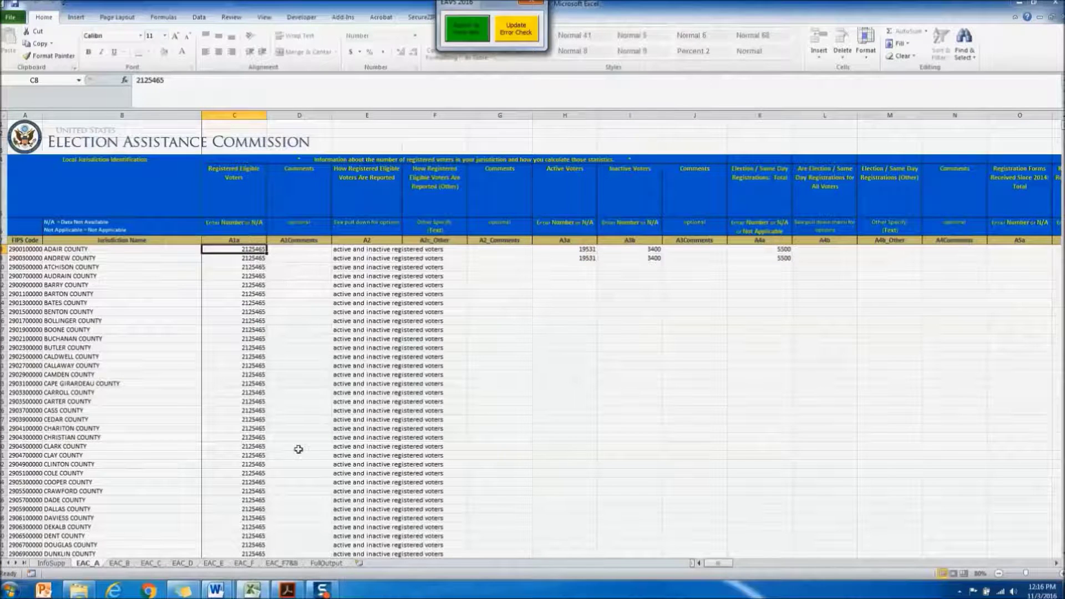
pyautogui.click(321, 563)
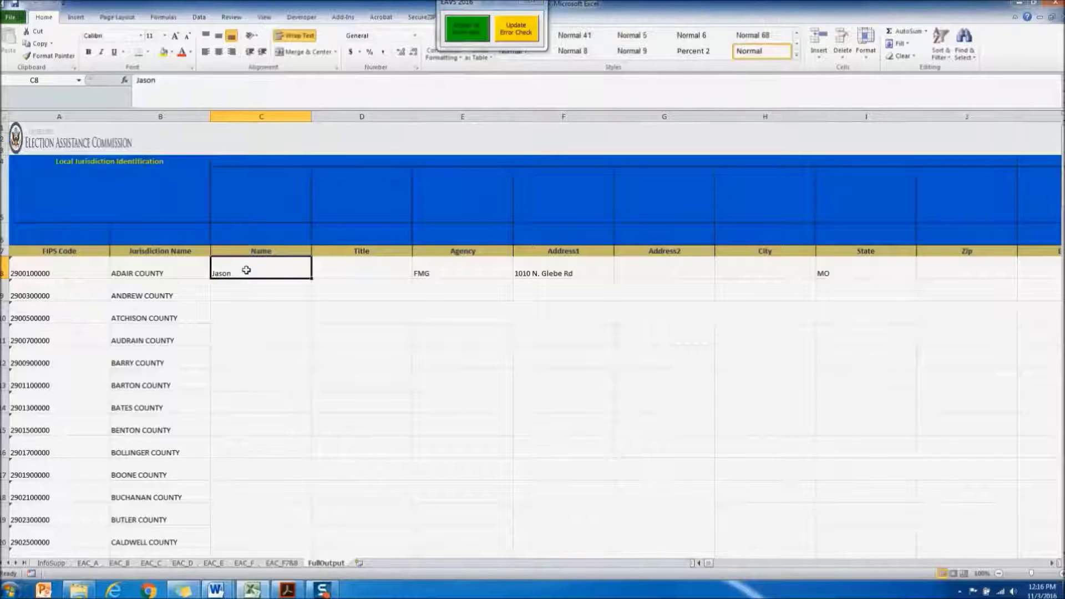
# Step: Replace Adair County's contact name in the FullOutput sheet with a different first name and save the workbook
pyautogui.write('Mark')
pyautogui.press('Return')
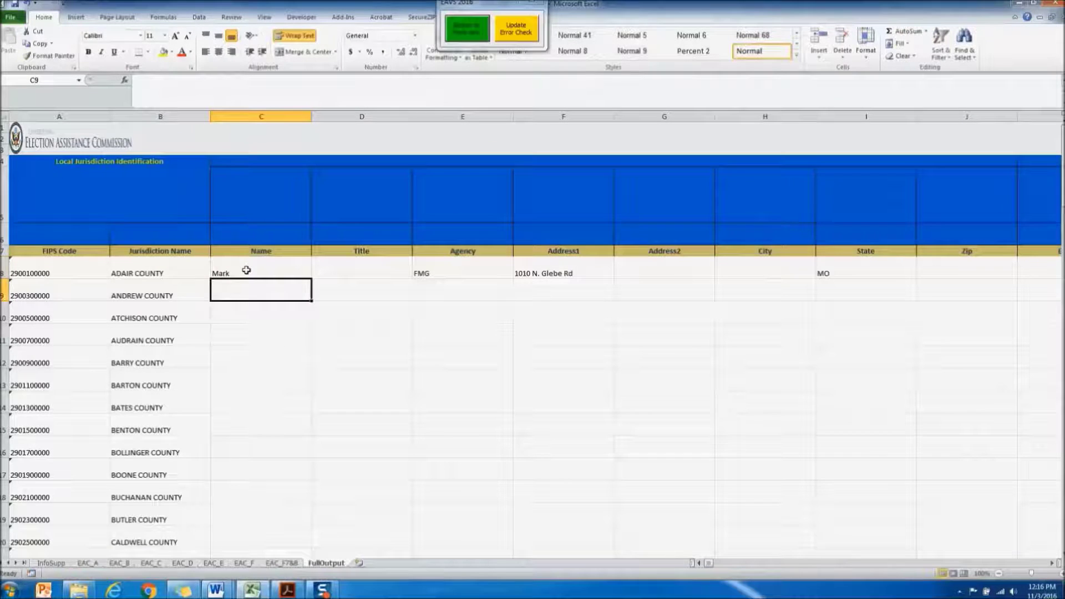
pyautogui.click(15, 5)
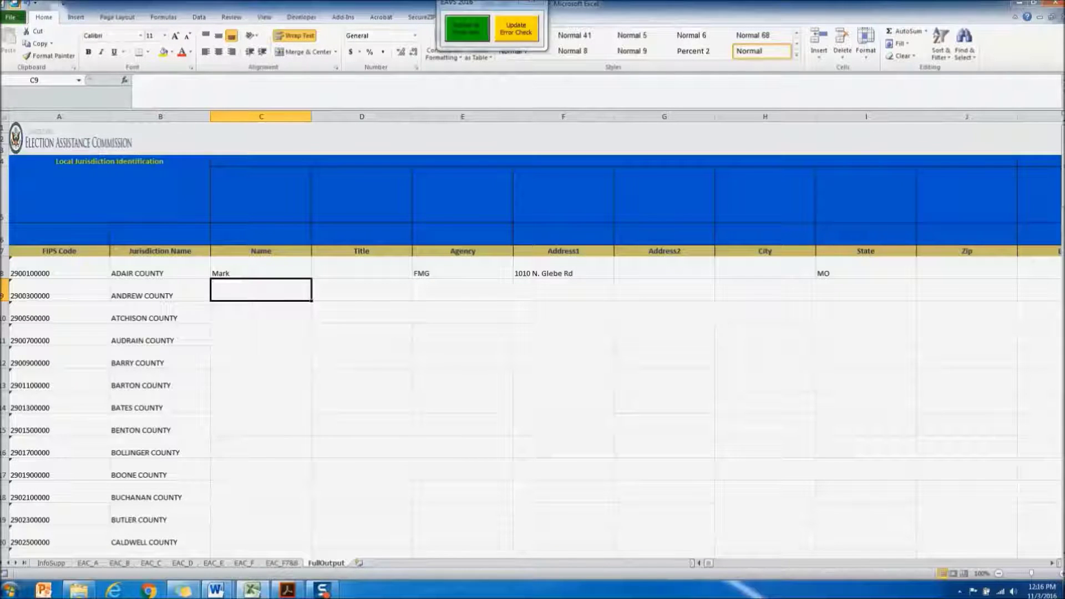
# Step: Return to the launch form, run the report again to overwrite the manual name edit, and view FullOutput
pyautogui.click(510, 31)
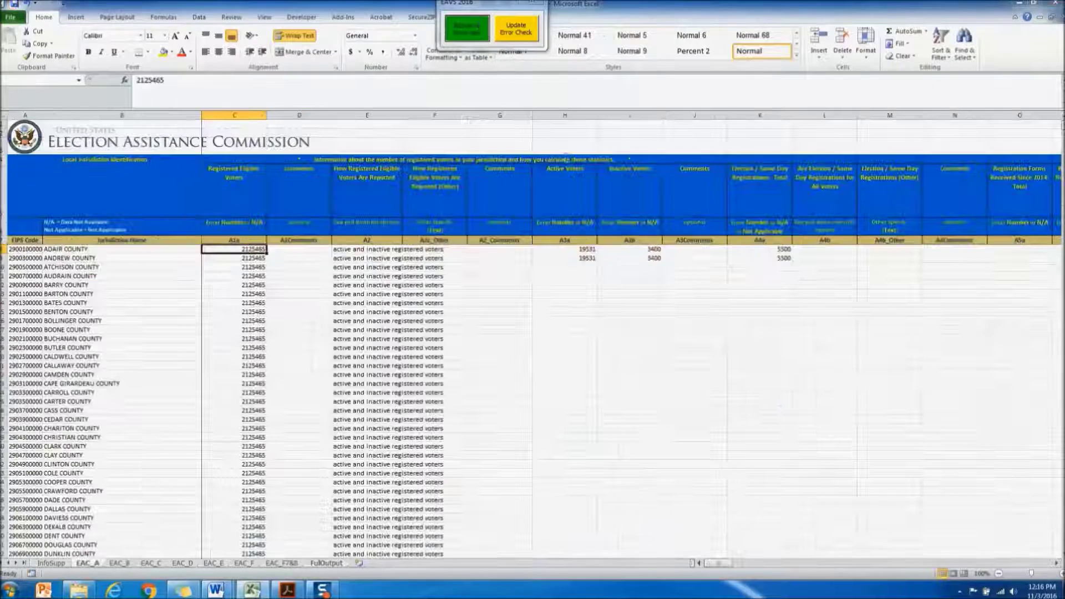
pyautogui.click(754, 460)
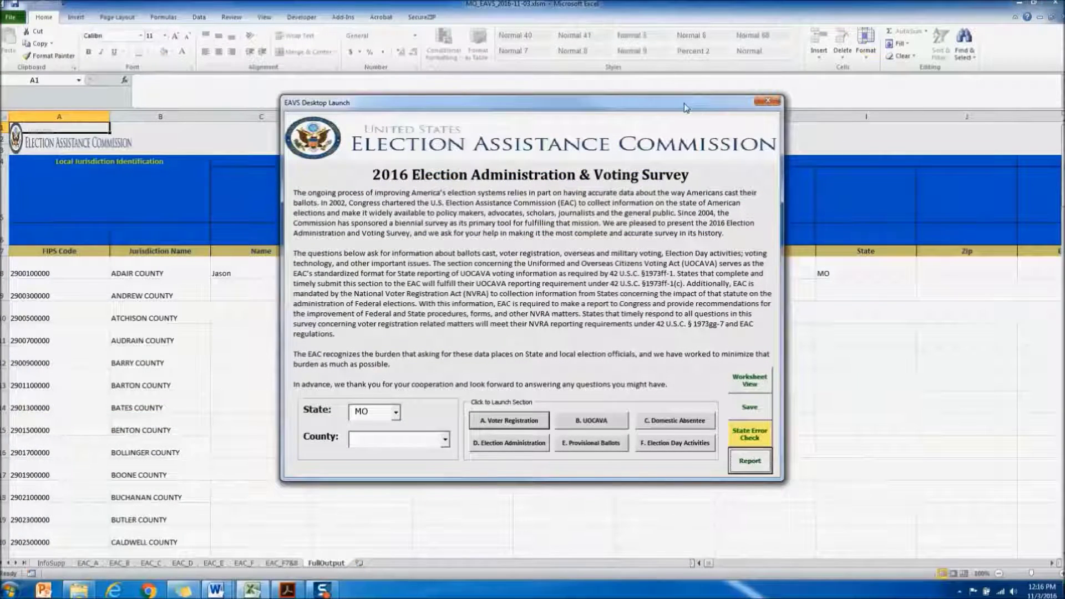
pyautogui.moveTo(687, 103); pyautogui.dragTo(849, 78)
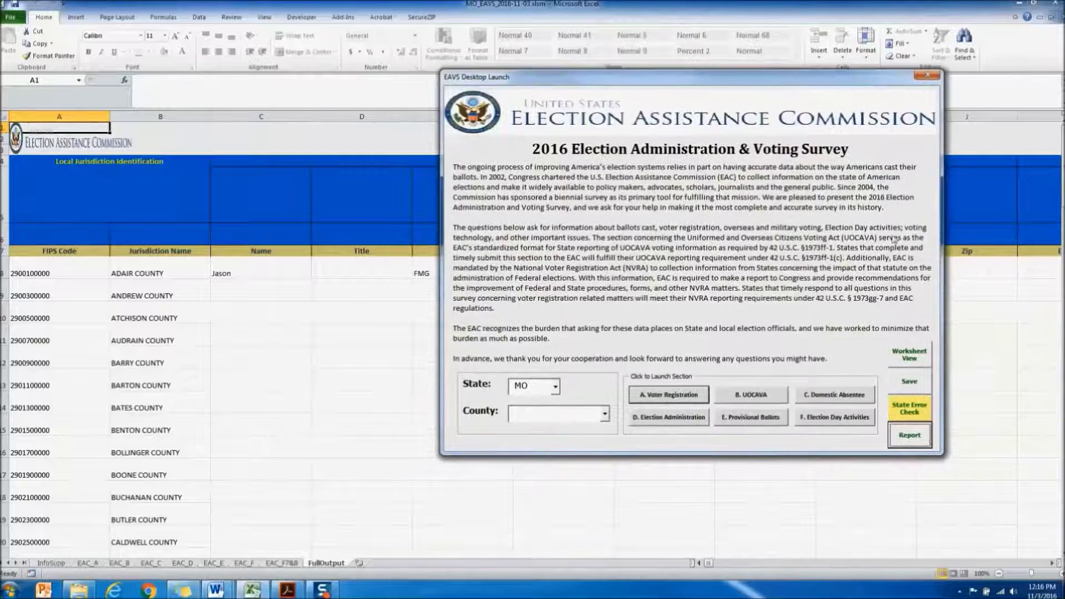
pyautogui.click(909, 355)
pyautogui.click(337, 564)
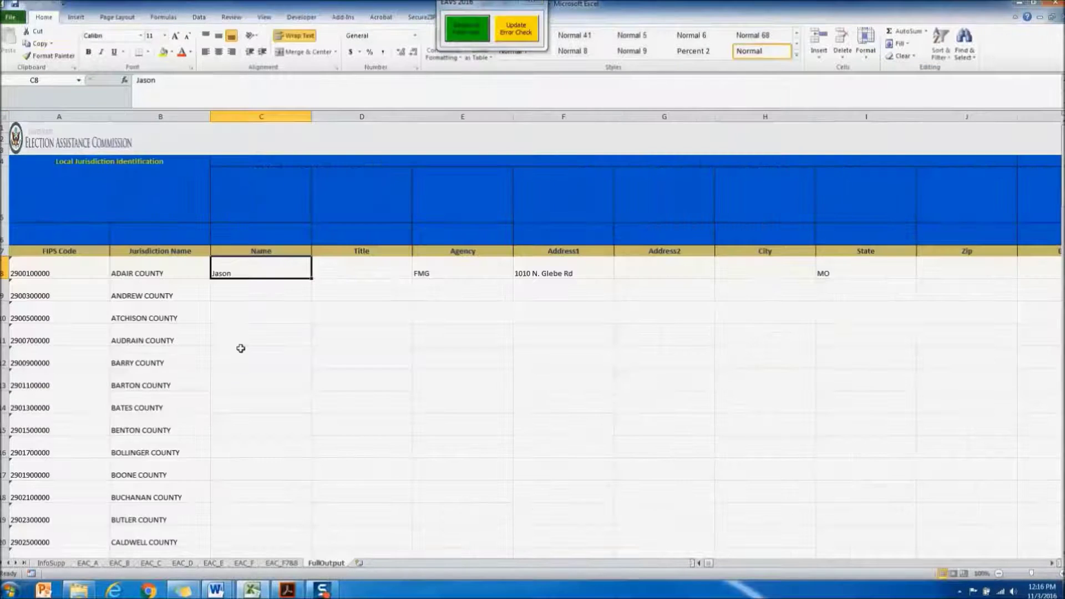
# Step: Review the EAC_A and EAC_B source worksheets against the FullOutput sheet, and return to the launch form
pyautogui.click(91, 564)
pyautogui.click(120, 564)
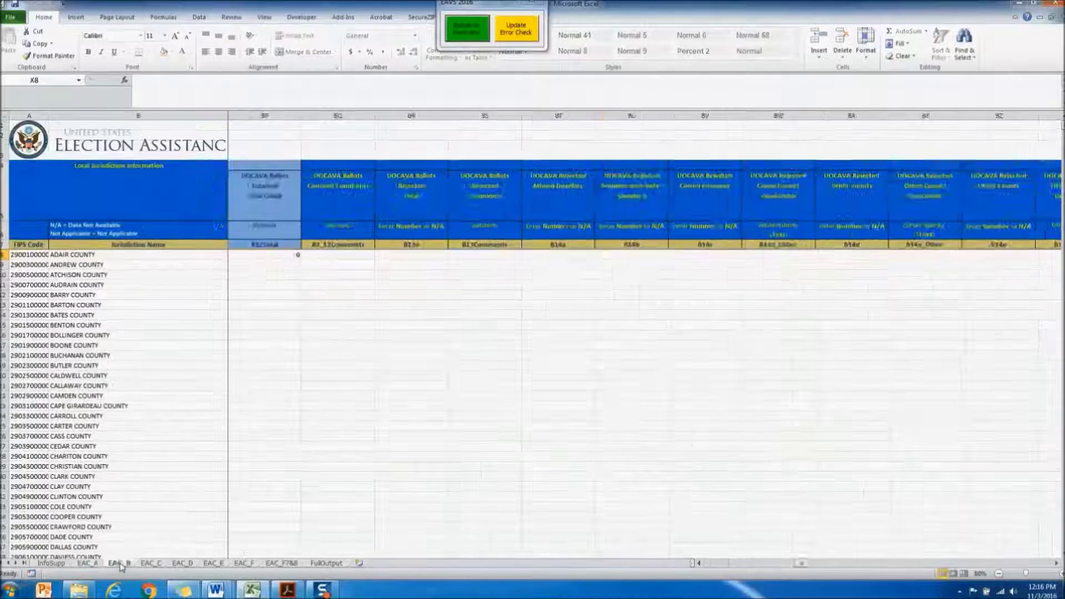
pyautogui.click(89, 565)
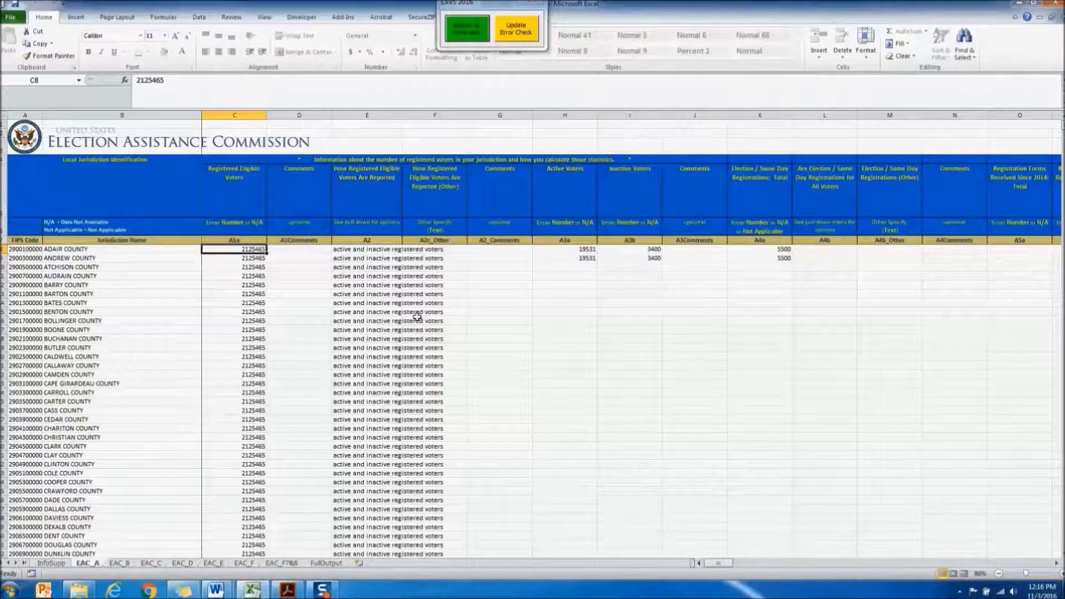
pyautogui.click(327, 564)
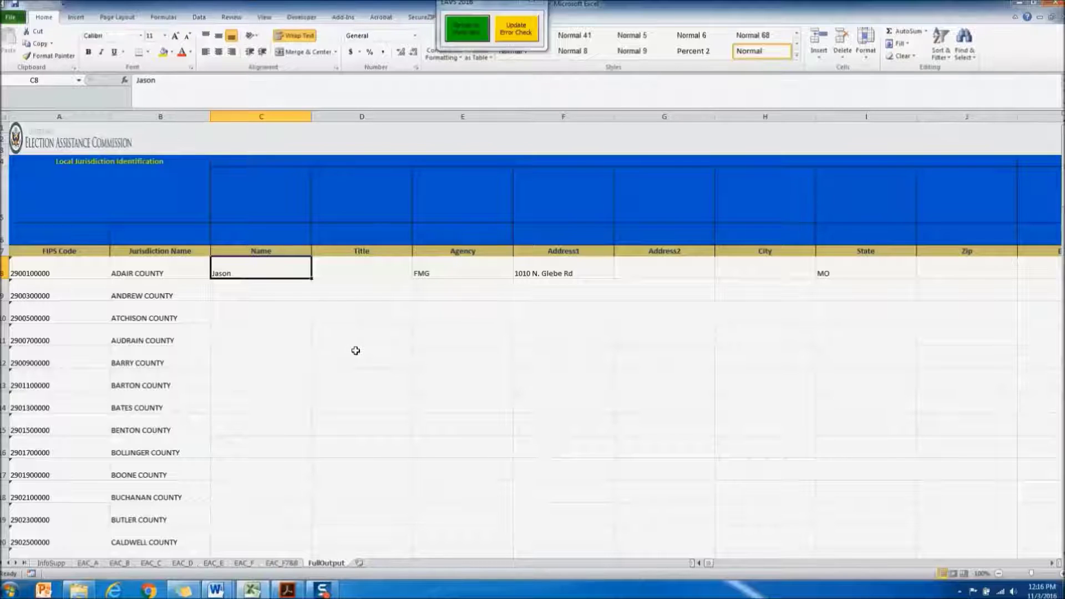
pyautogui.click(472, 30)
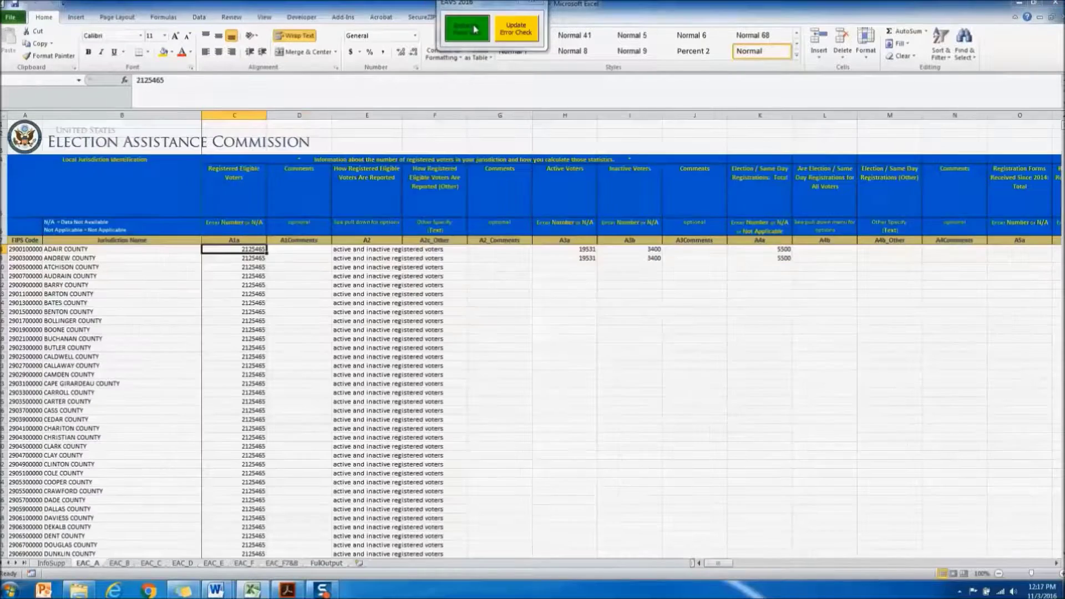